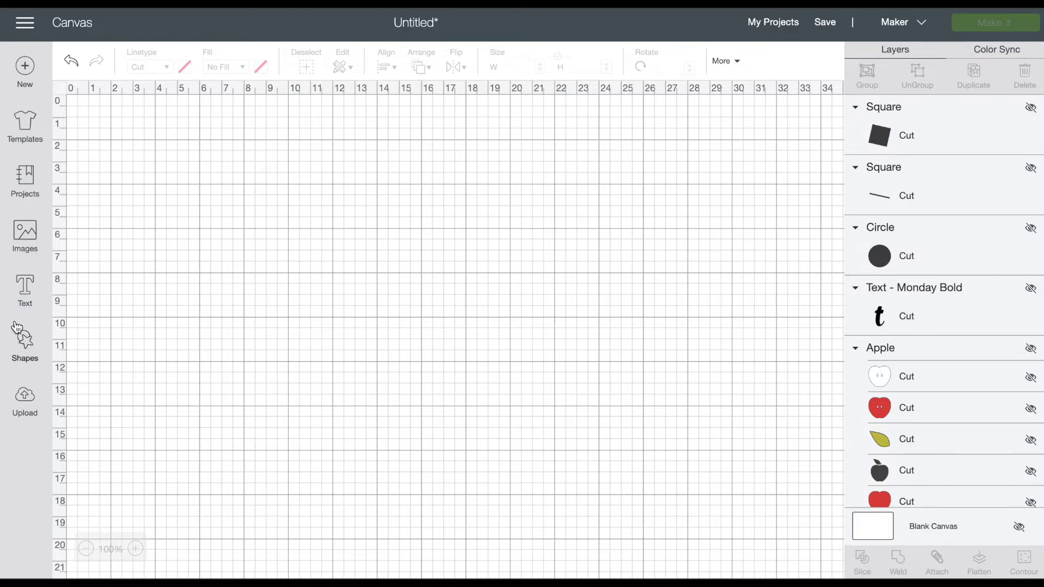
# - Unhide the circle layer and add a square from Shapes
pyautogui.click(23, 344)
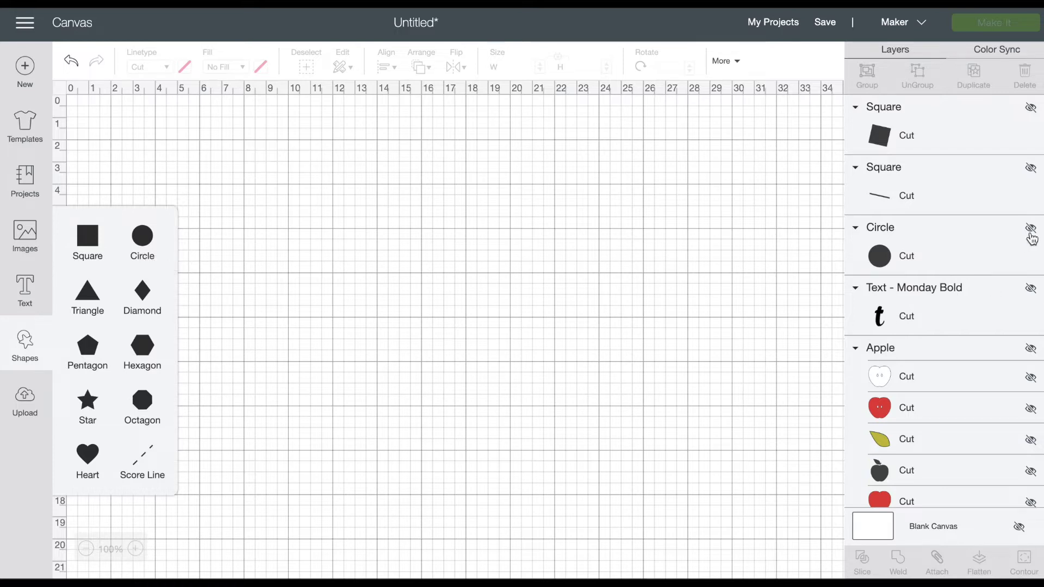
pyautogui.click(1031, 231)
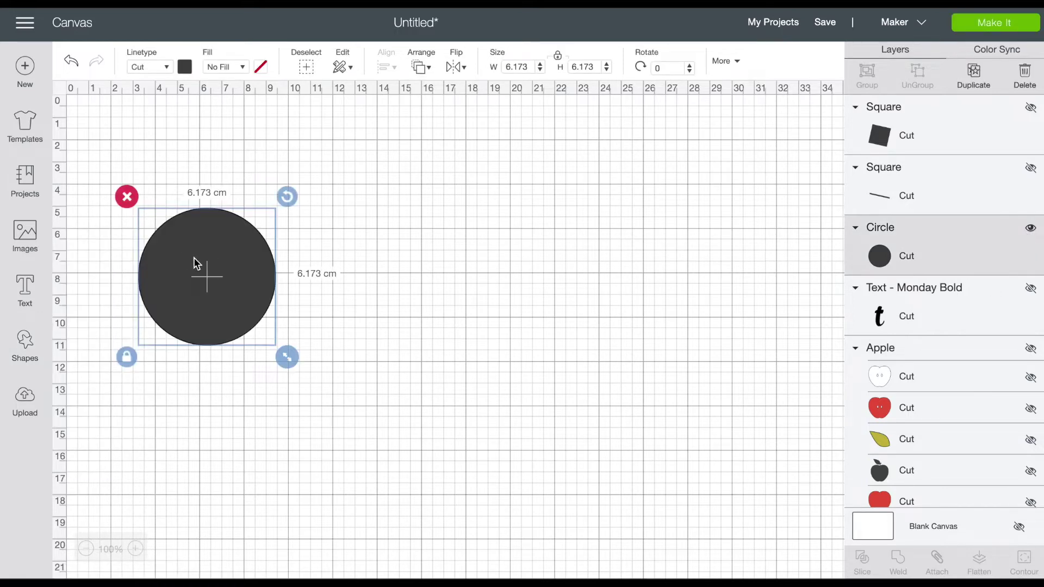
pyautogui.click(25, 347)
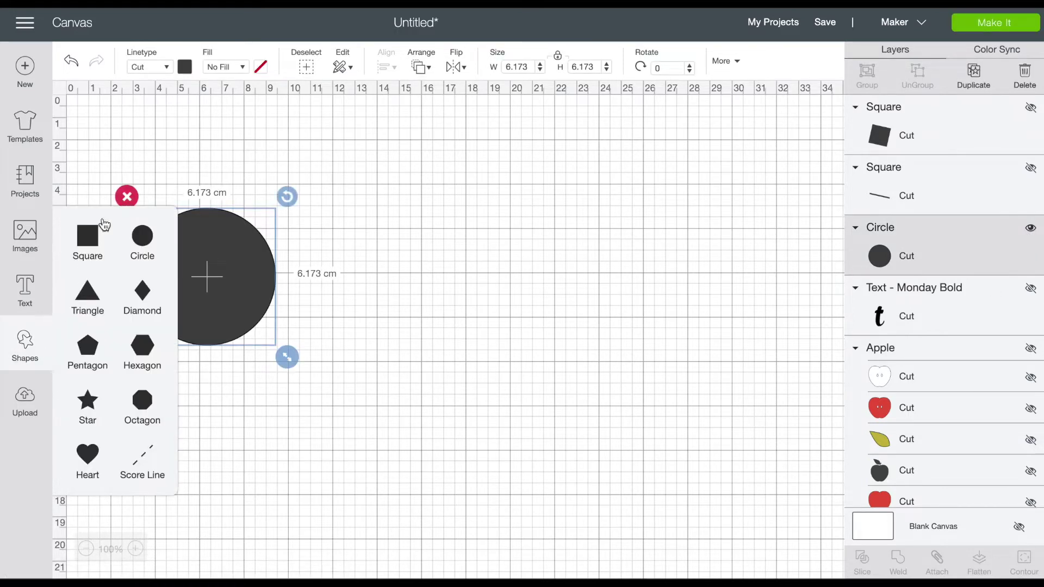
pyautogui.click(88, 238)
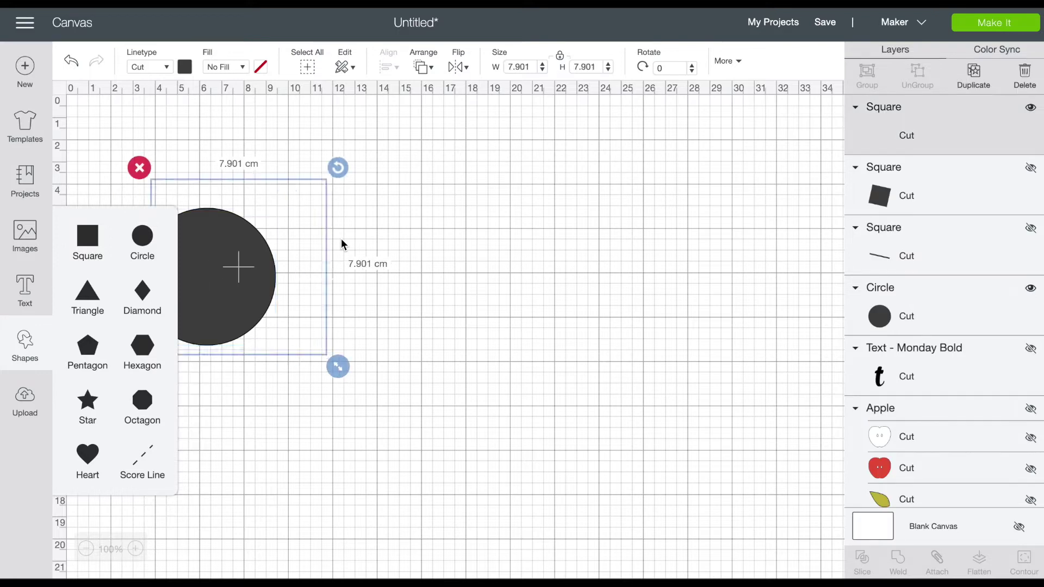
# - Move the square beside the circle, flatten it into a thin bar, tilt it, then delete it
pyautogui.moveTo(317, 240); pyautogui.dragTo(501, 242)
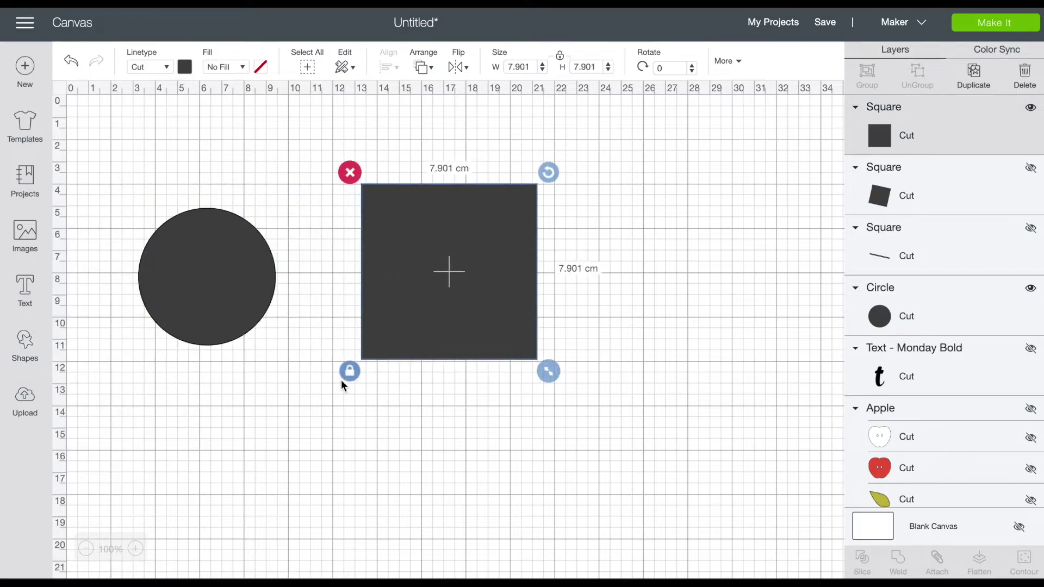
pyautogui.click(352, 372)
pyautogui.moveTo(554, 373); pyautogui.dragTo(497, 207)
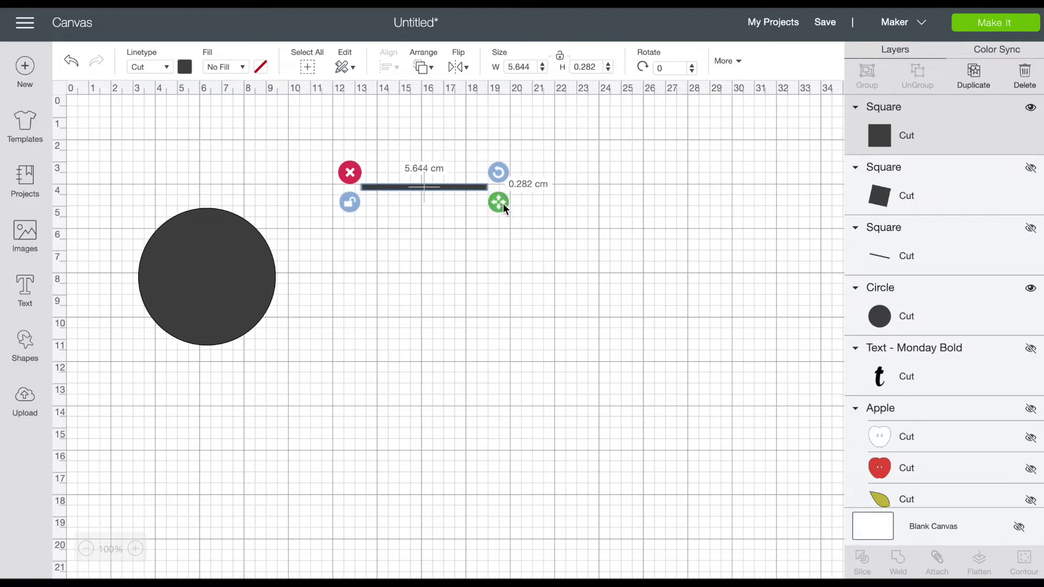
pyautogui.moveTo(498, 172)
pyautogui.mouseDown()
pyautogui.moveTo(497, 201)
pyautogui.moveTo(509, 163)
pyautogui.moveTo(499, 226)
pyautogui.moveTo(502, 172)
pyautogui.mouseUp()
pyautogui.click(359, 172)
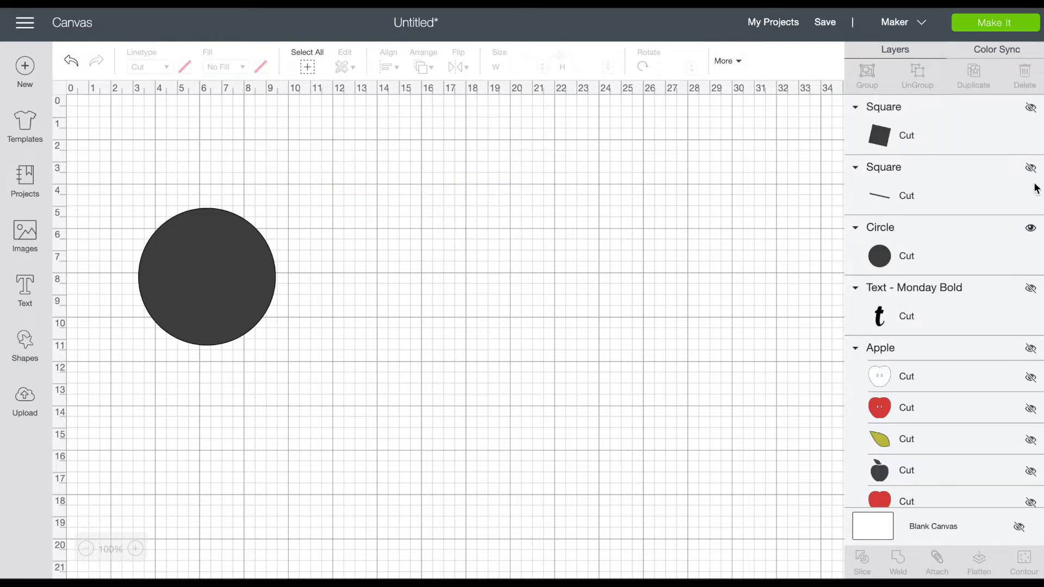
# - Unhide the hat brim bar and the hat square layers
pyautogui.click(1030, 168)
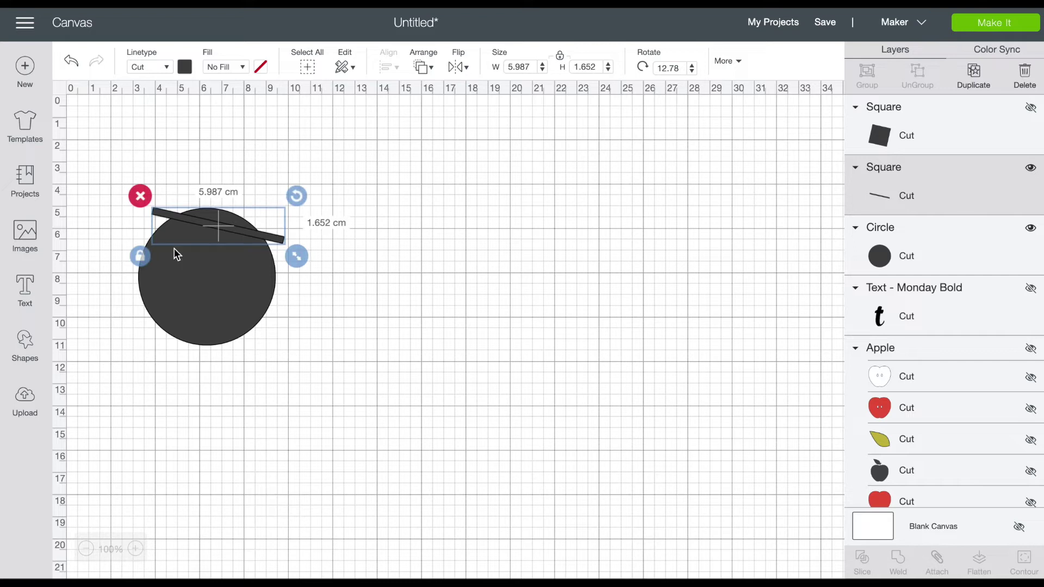
pyautogui.click(368, 326)
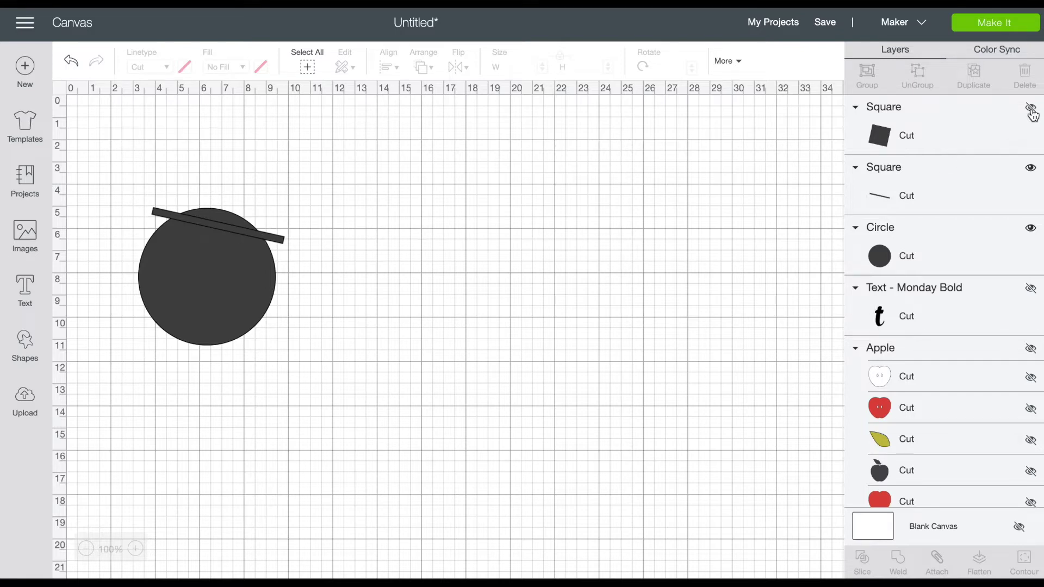
pyautogui.click(1031, 110)
pyautogui.click(469, 192)
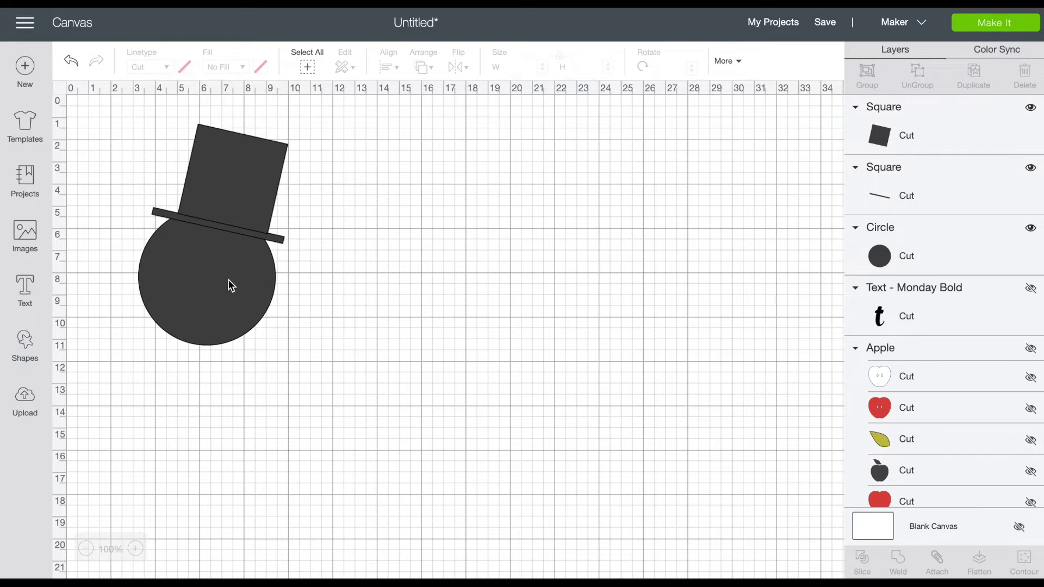
# - Marquee-select the circle, brim and hat, weld them, and select the Weld Result
pyautogui.moveTo(341, 373); pyautogui.dragTo(147, 156)
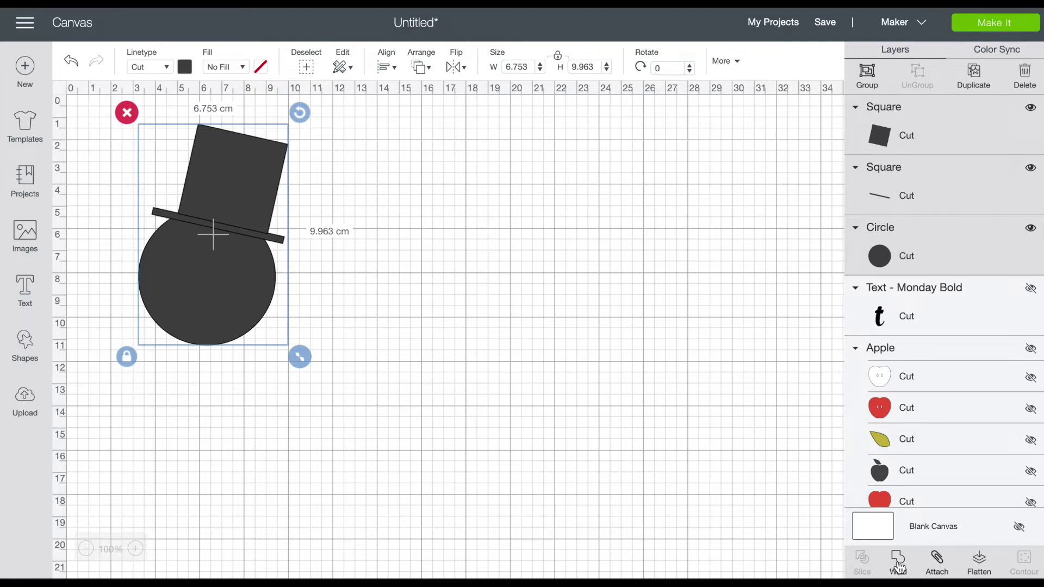
pyautogui.click(899, 567)
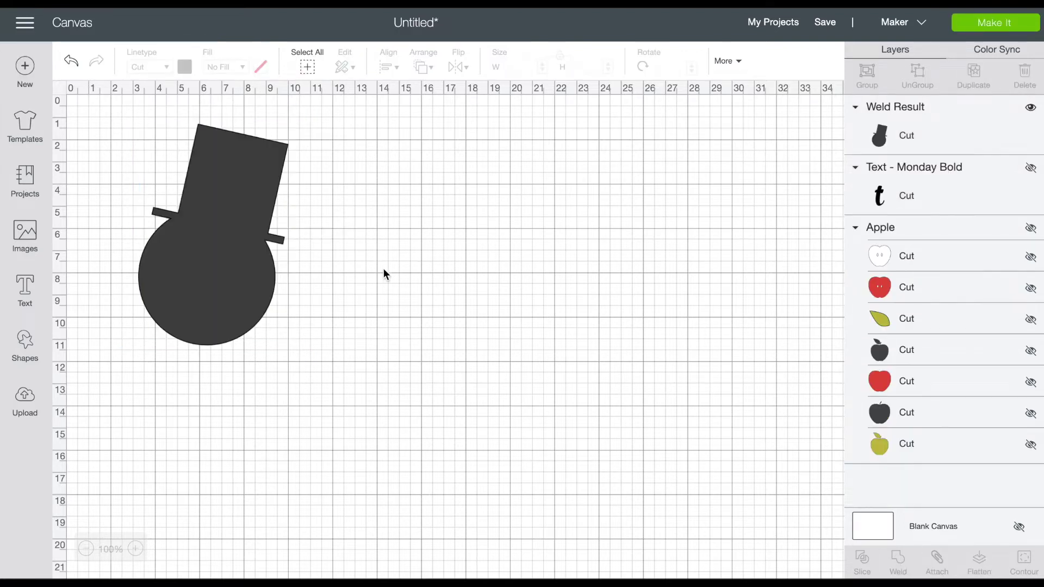
pyautogui.click(224, 171)
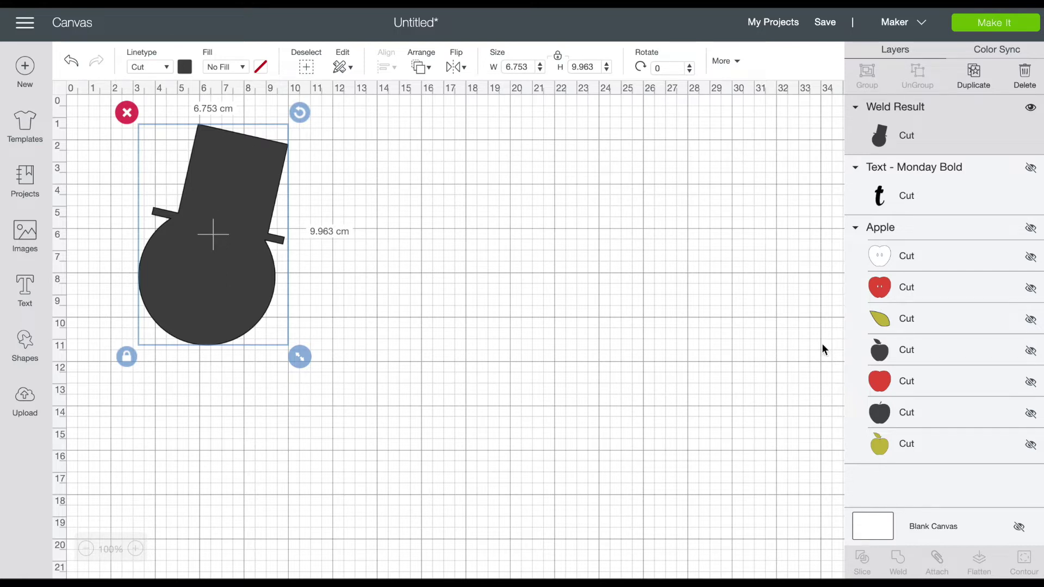
# - Undo the weld and change the circle's colour to white
pyautogui.click(72, 60)
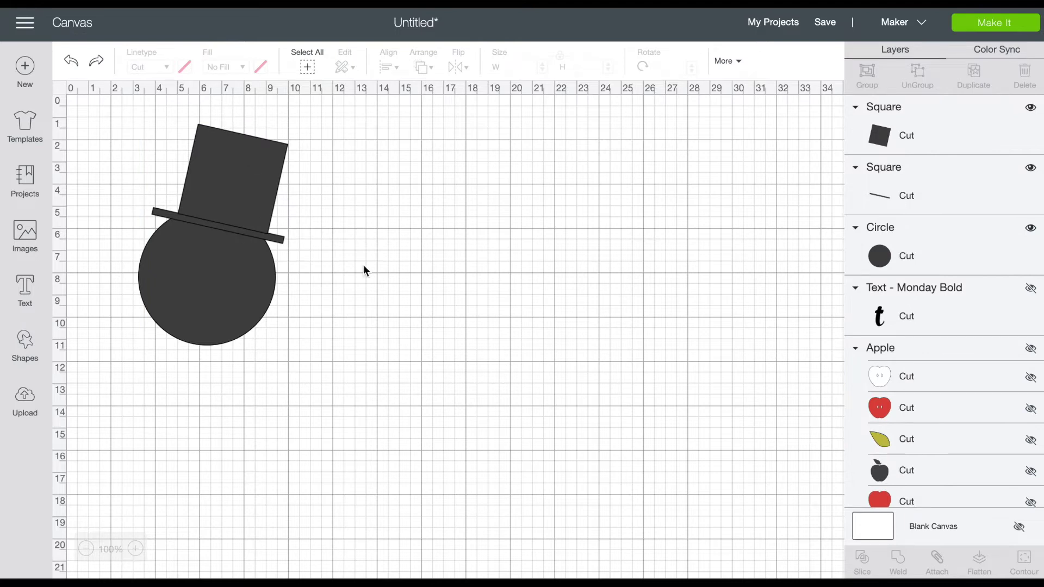
pyautogui.click(226, 273)
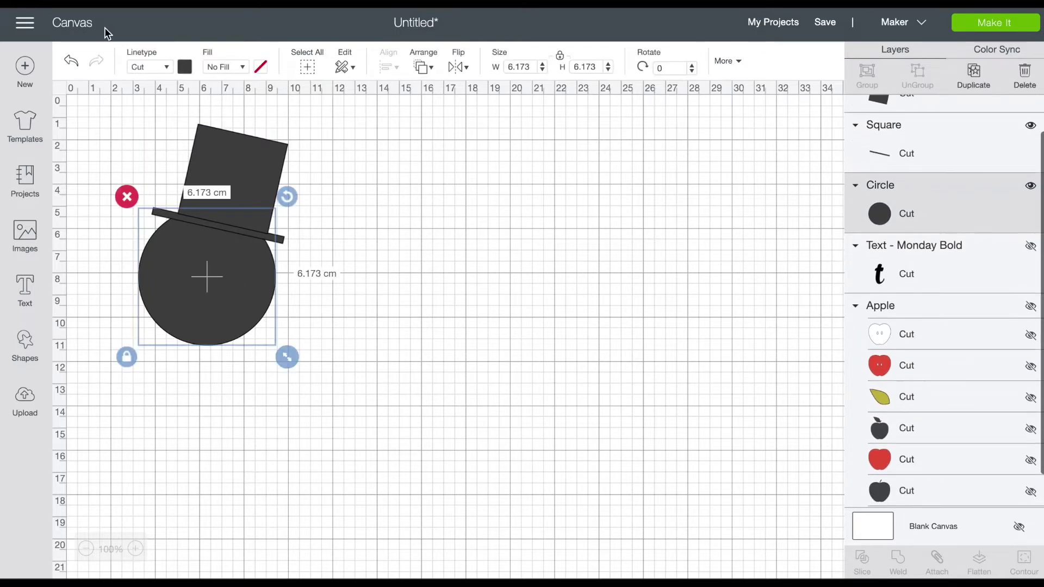
pyautogui.click(184, 67)
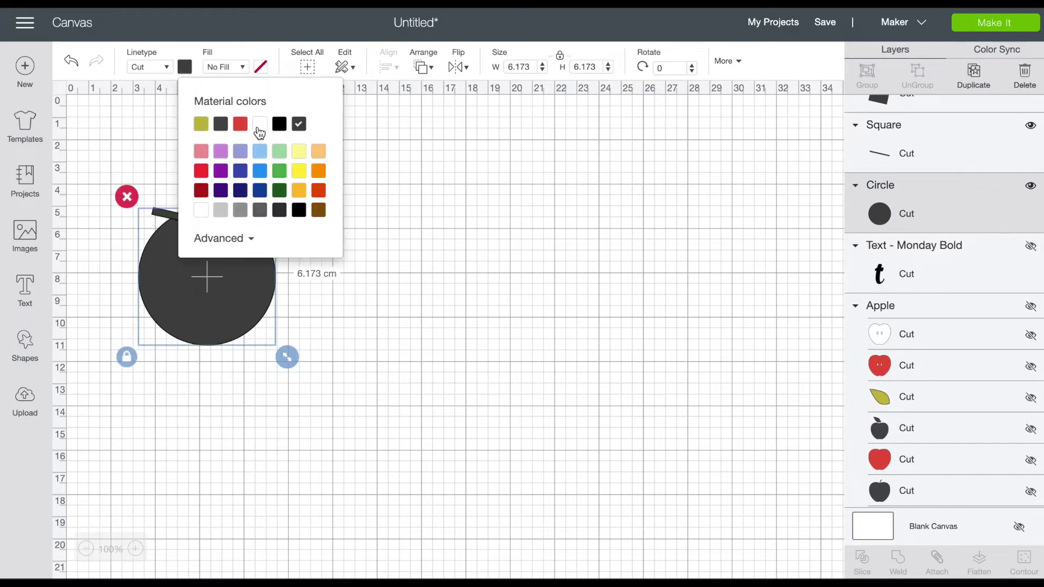
pyautogui.click(260, 124)
pyautogui.click(434, 287)
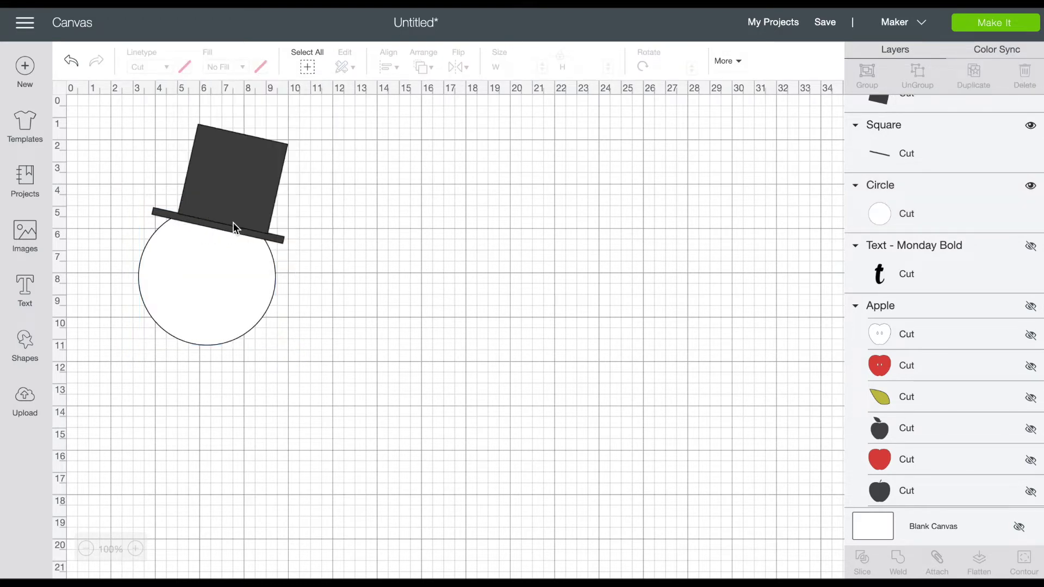
# - Nudge the hat square, weld it with the brim, and reposition the welded hat on the circle
pyautogui.moveTo(233, 216); pyautogui.dragTo(231, 206)
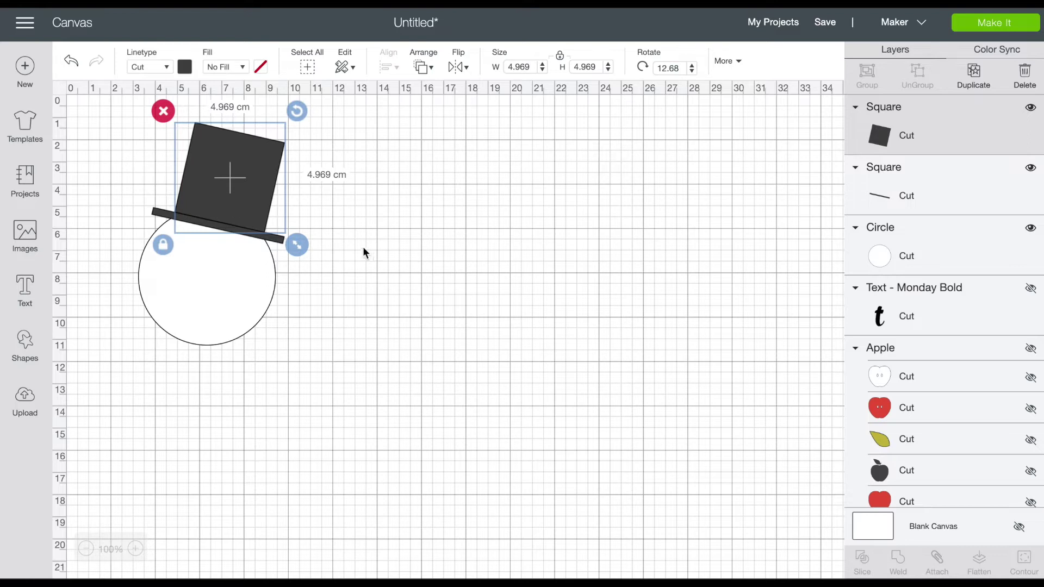
pyautogui.click(378, 253)
pyautogui.click(881, 190)
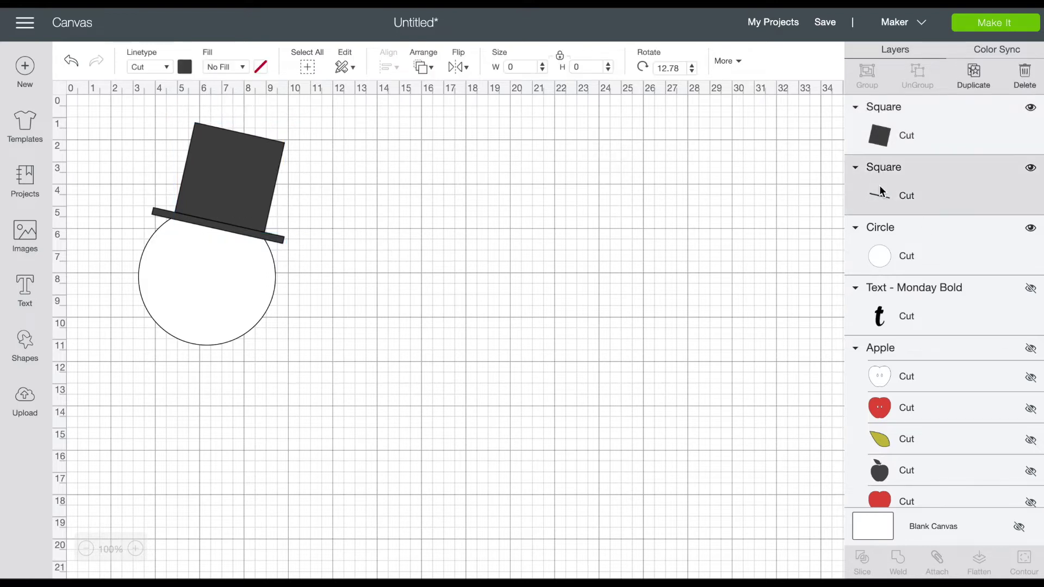
pyautogui.keyDown('shift'); pyautogui.click(930, 143); pyautogui.keyUp('shift')
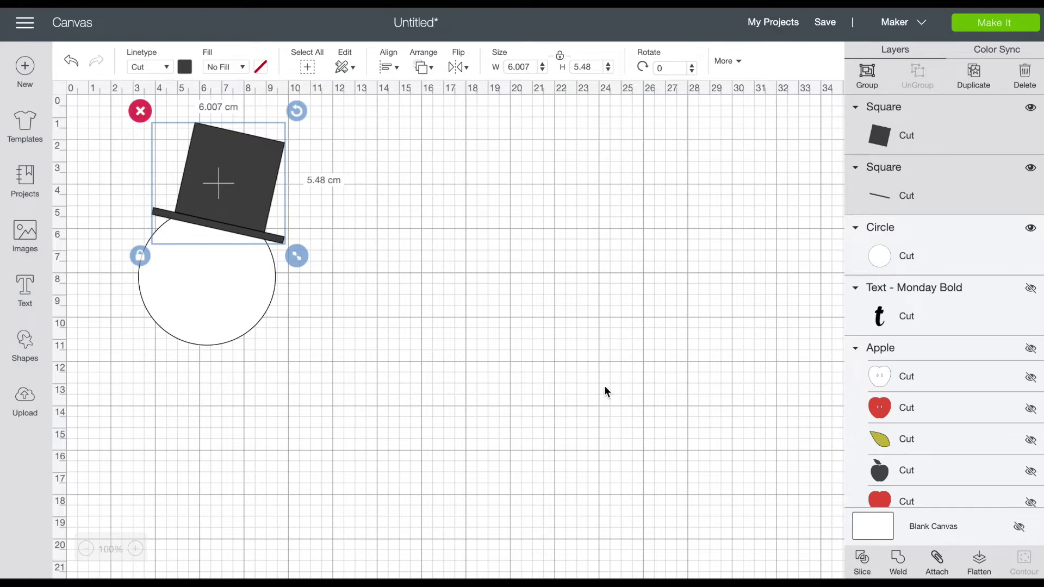
pyautogui.click(904, 567)
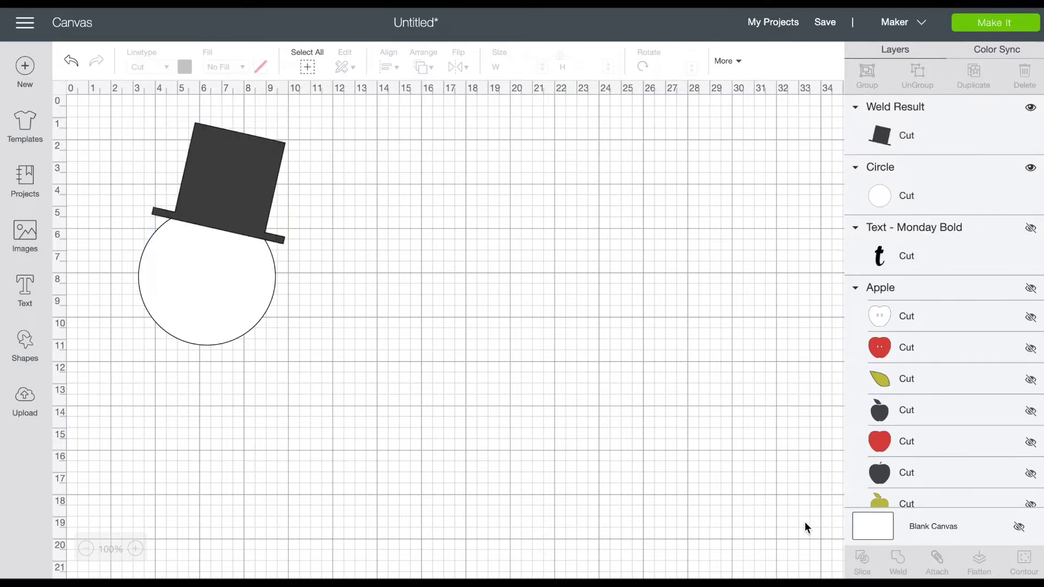
pyautogui.moveTo(240, 189)
pyautogui.mouseDown()
pyautogui.moveTo(254, 191)
pyautogui.moveTo(241, 191)
pyautogui.mouseUp()
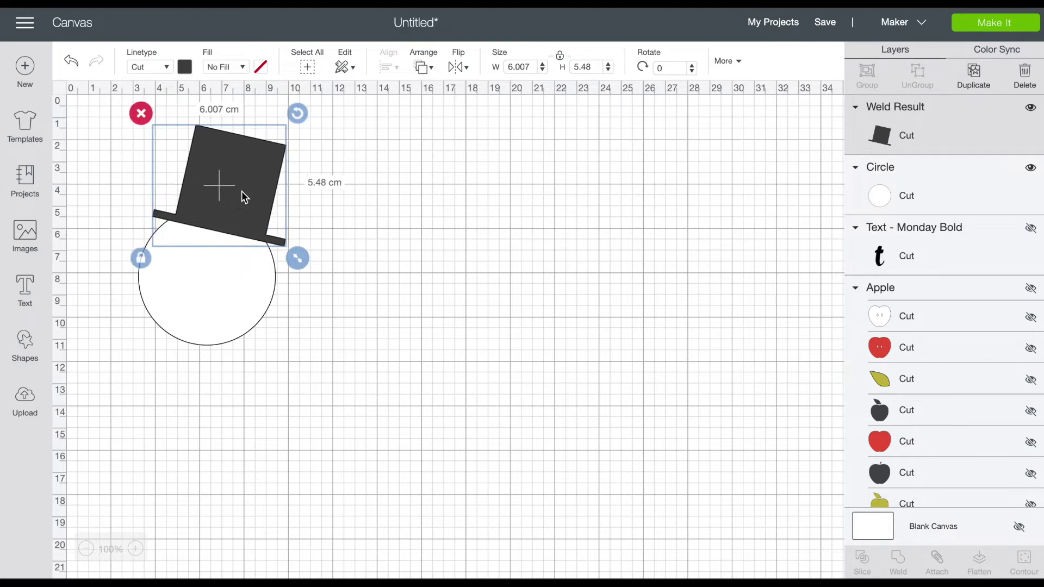
pyautogui.click(442, 226)
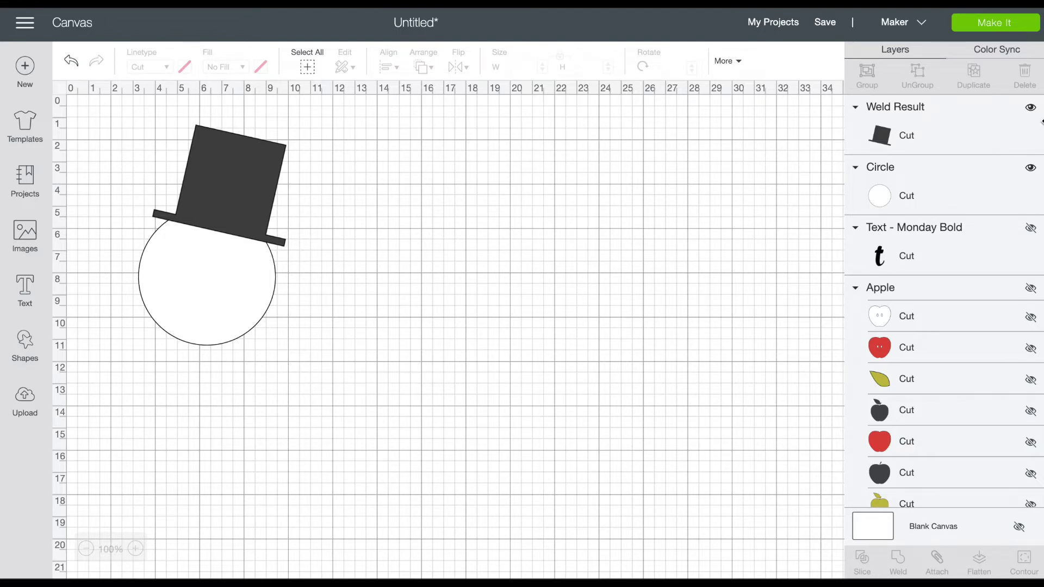
# - Hide the welded hat and white circle, show the 'teach' text, and move it up
pyautogui.click(1031, 108)
pyautogui.click(1030, 167)
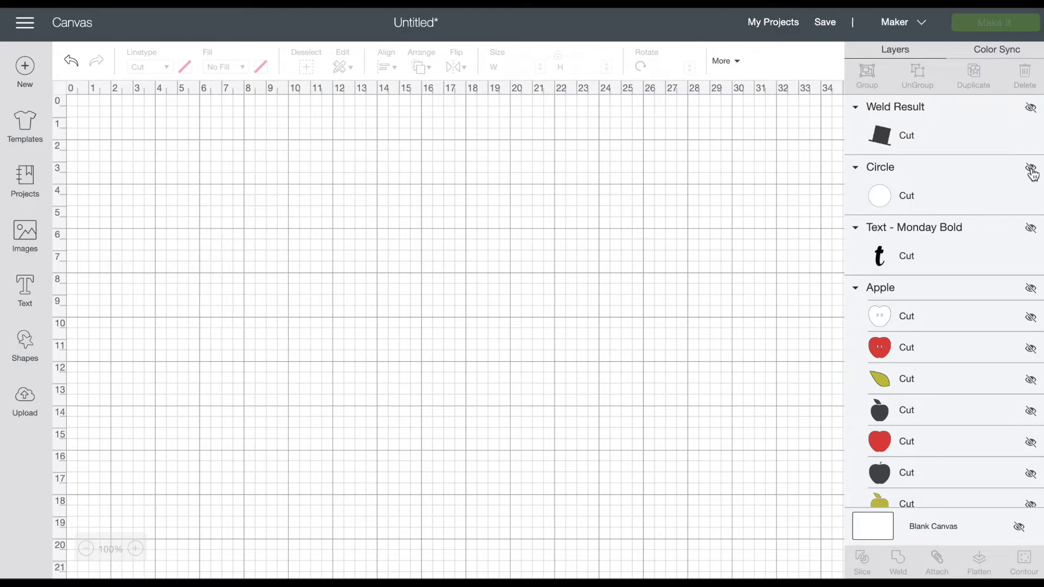
pyautogui.click(1030, 228)
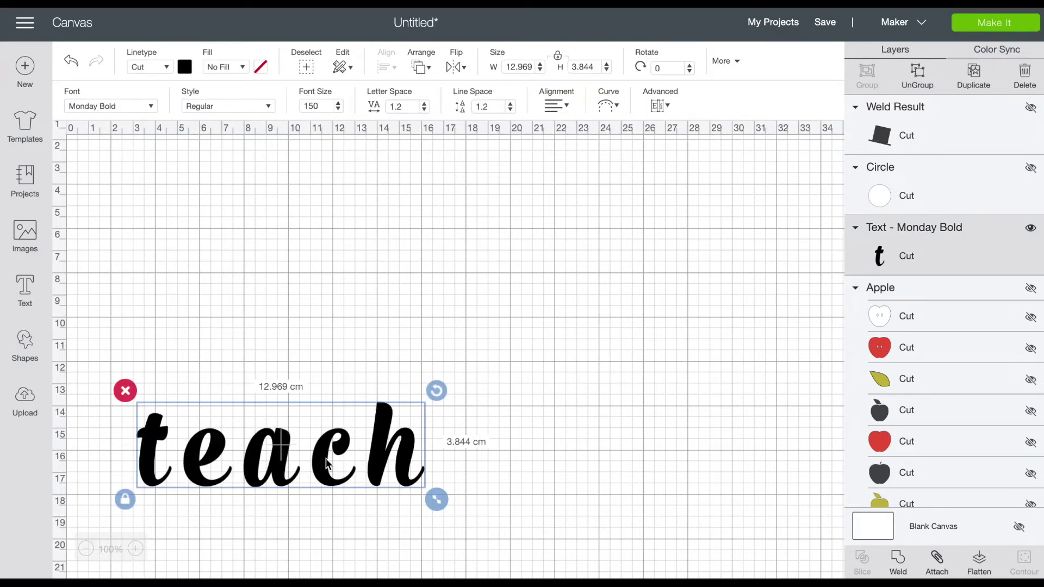
pyautogui.moveTo(327, 463); pyautogui.dragTo(363, 321)
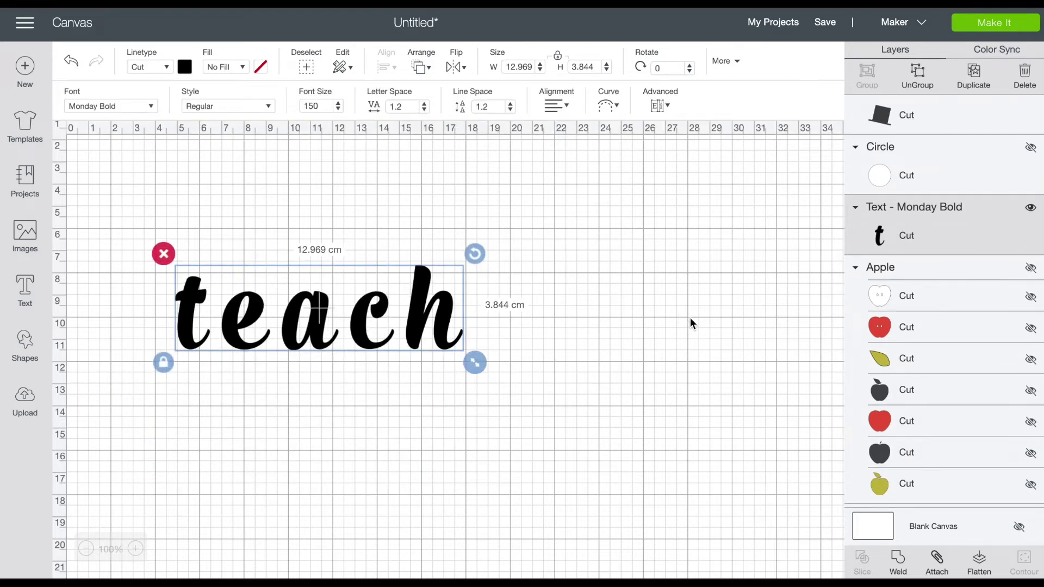
# - Search the font list for 'monday', keeping the Monday Bold font unchanged
pyautogui.click(118, 107)
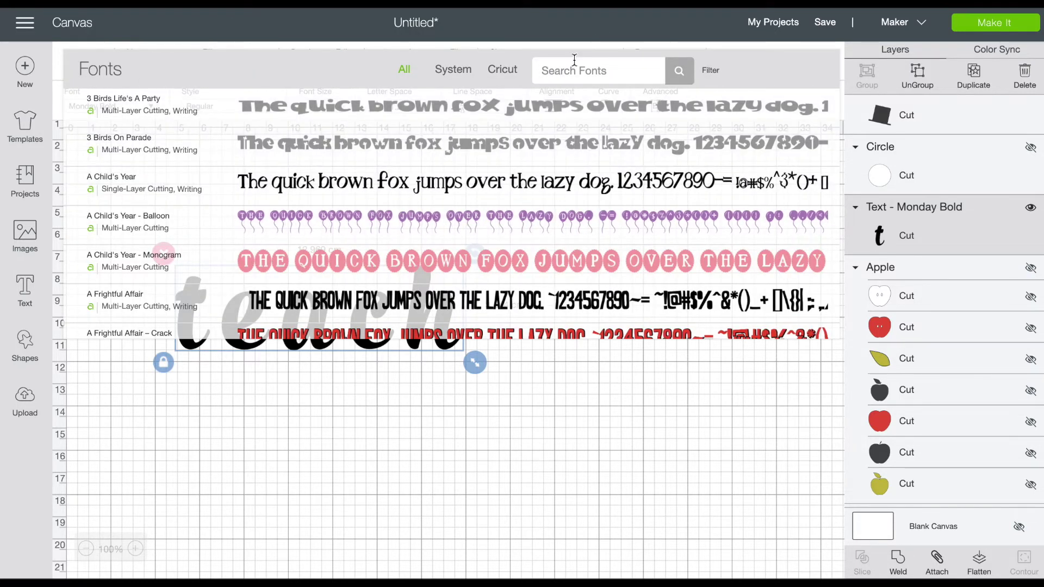
pyautogui.write('monday')
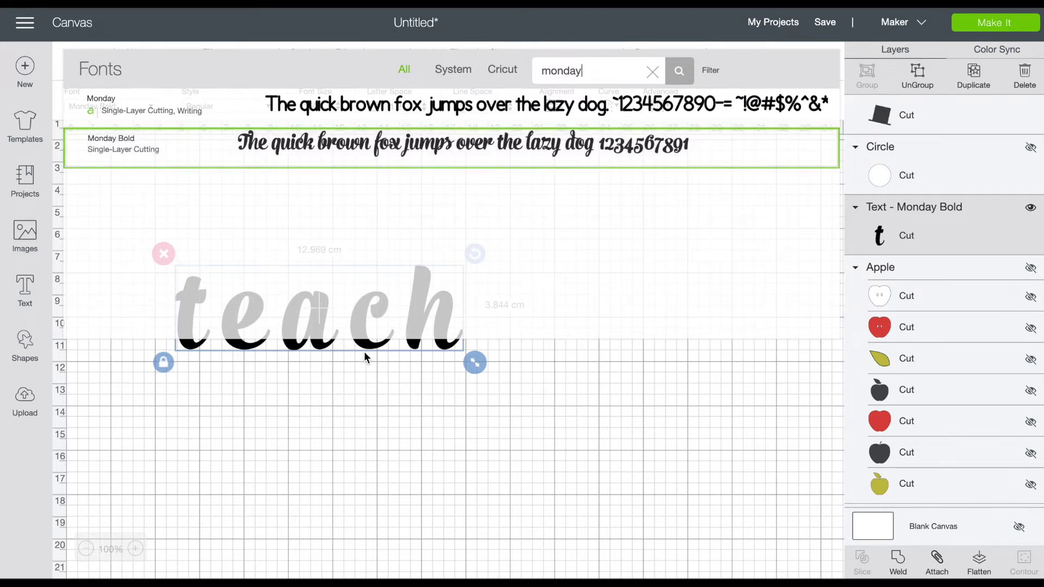
pyautogui.click(399, 417)
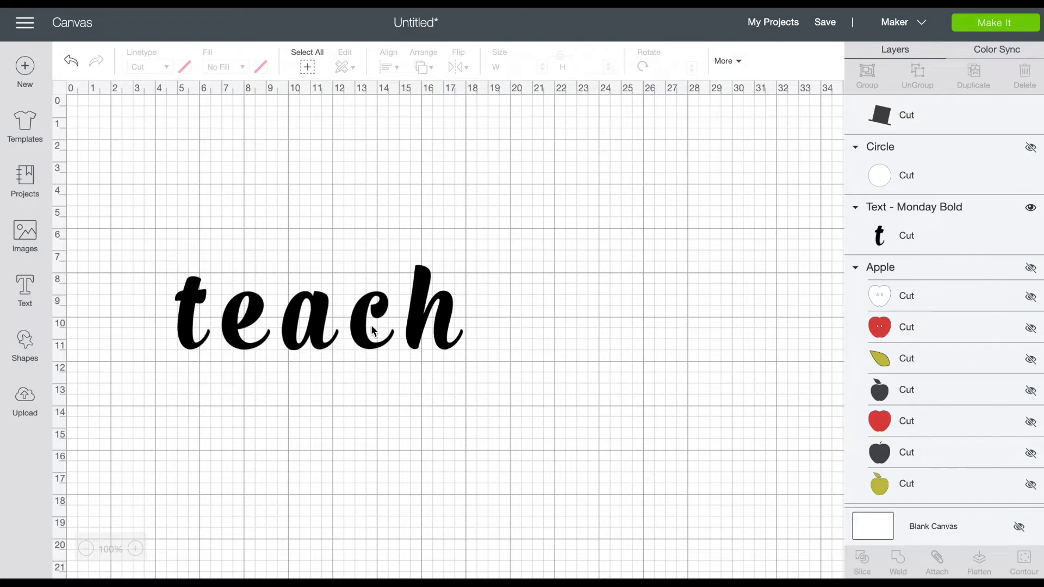
# - Lower the letter spacing of 'teach' from 1.2 to -0.2
pyautogui.click(423, 330)
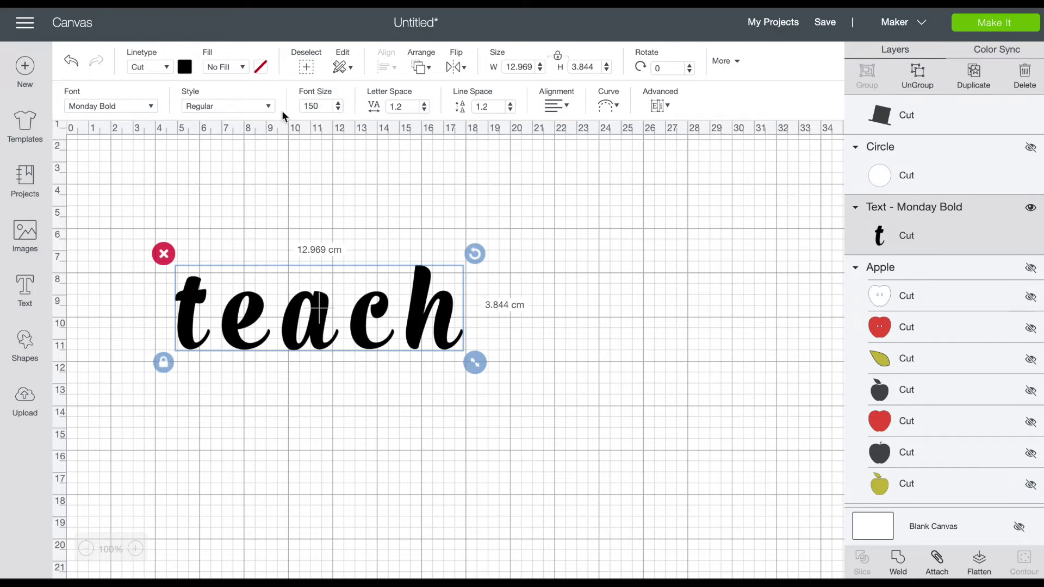
pyautogui.click(424, 109)
pyautogui.click(424, 109)
pyautogui.click(425, 109)
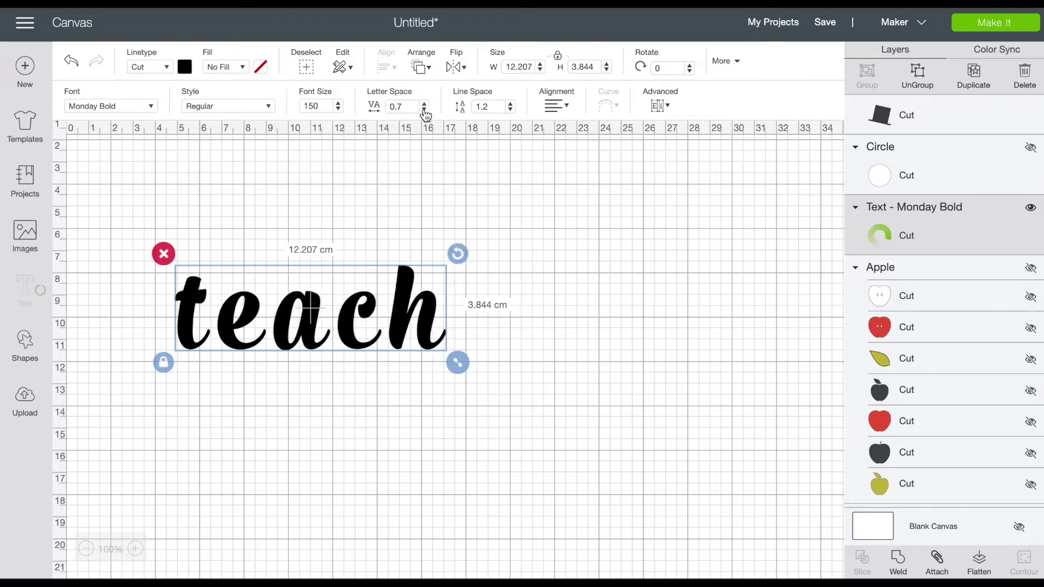
pyautogui.click(424, 109)
pyautogui.click(424, 109)
pyautogui.click(424, 109)
pyautogui.click(424, 109)
pyautogui.click(424, 109)
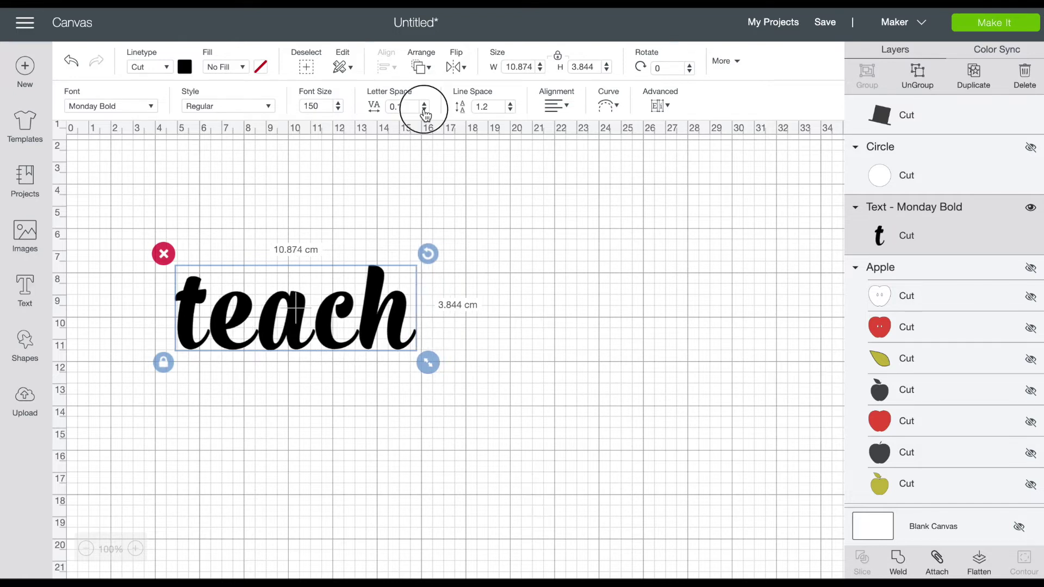
pyautogui.click(424, 109)
pyautogui.click(424, 109)
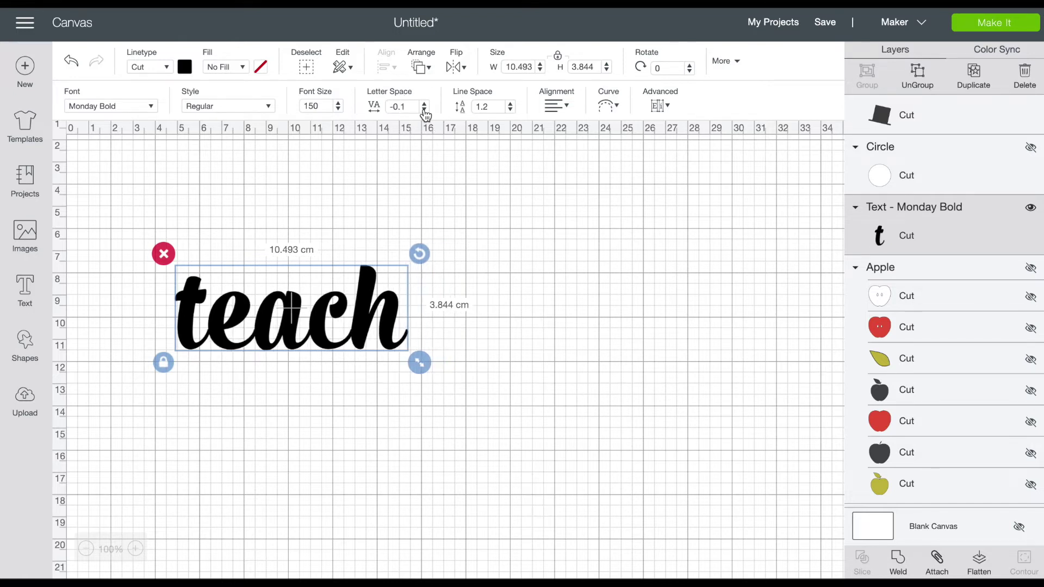
pyautogui.click(424, 109)
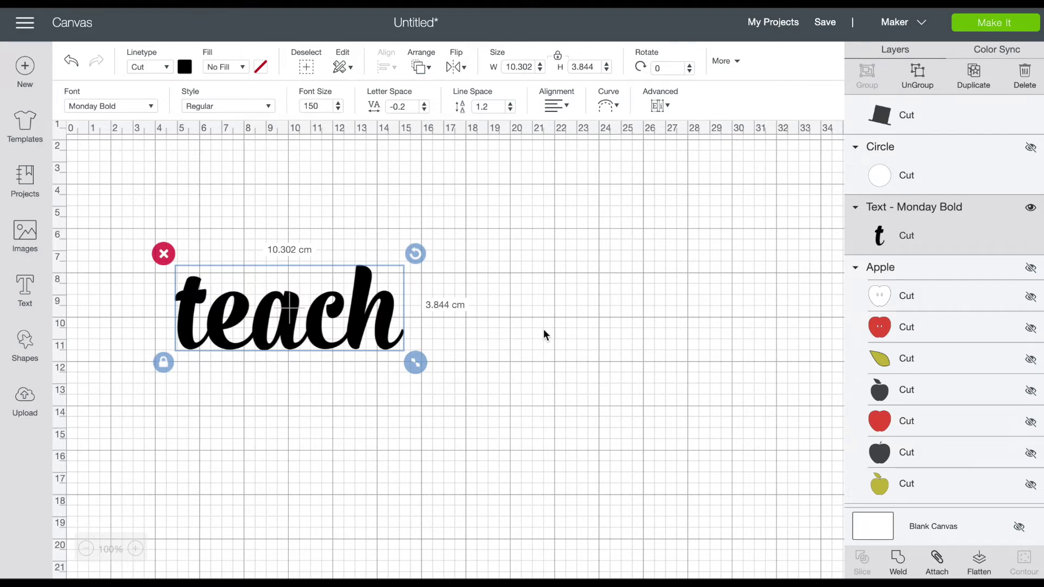
pyautogui.click(185, 67)
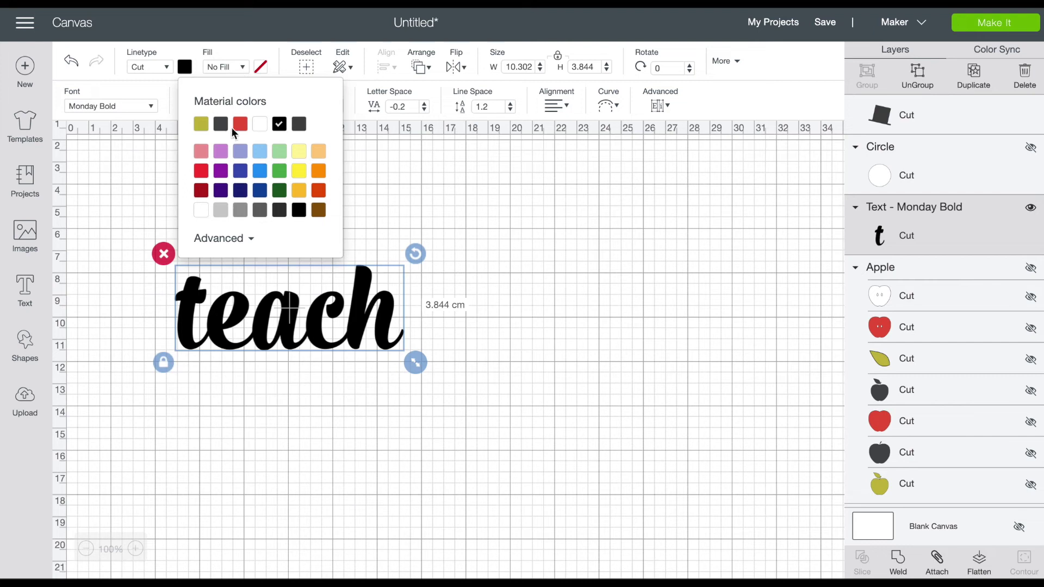
# - Change the 'teach' text colour to light blue
pyautogui.click(260, 151)
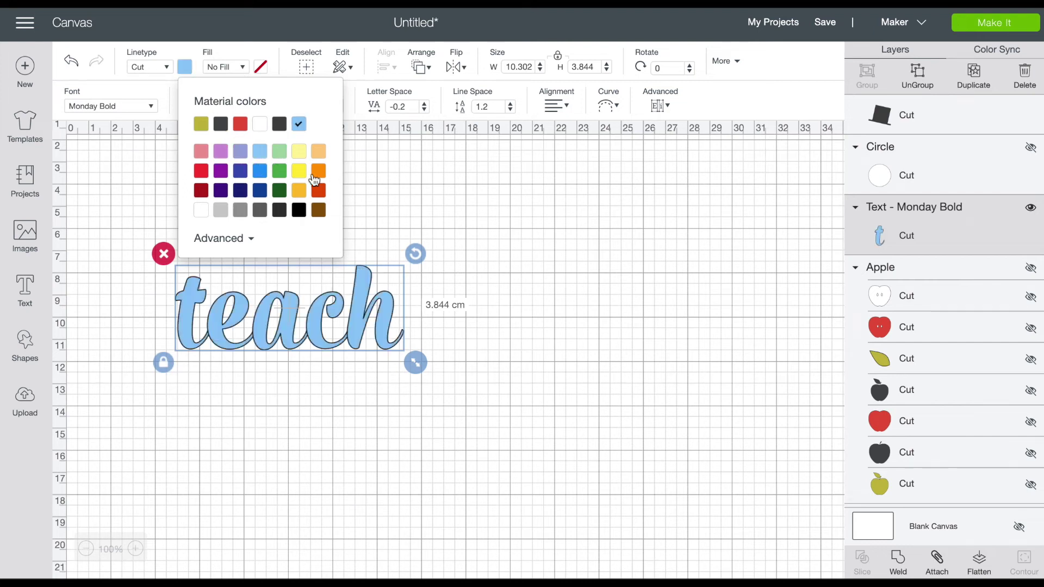
pyautogui.click(479, 241)
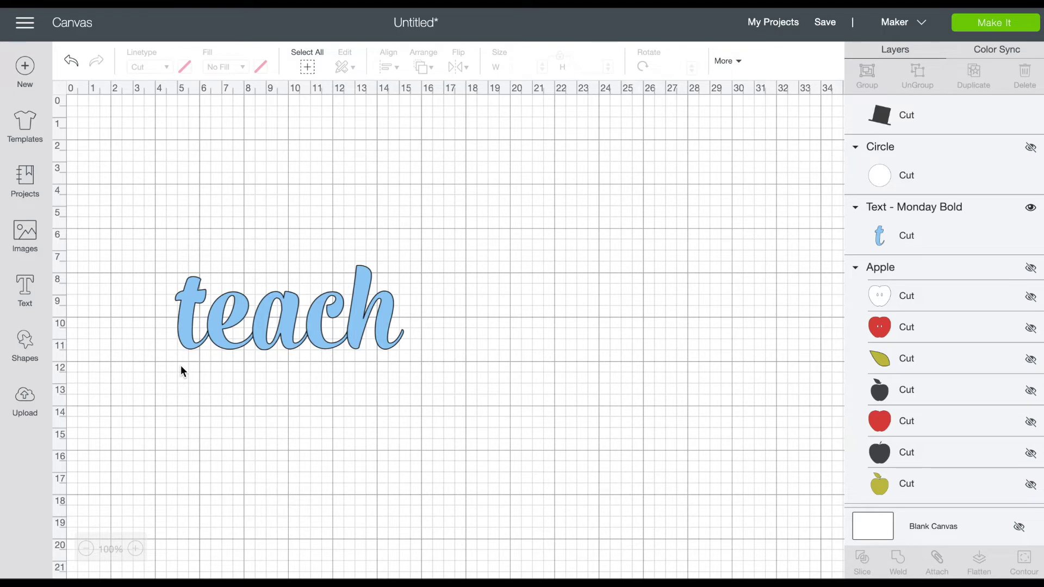
pyautogui.click(315, 340)
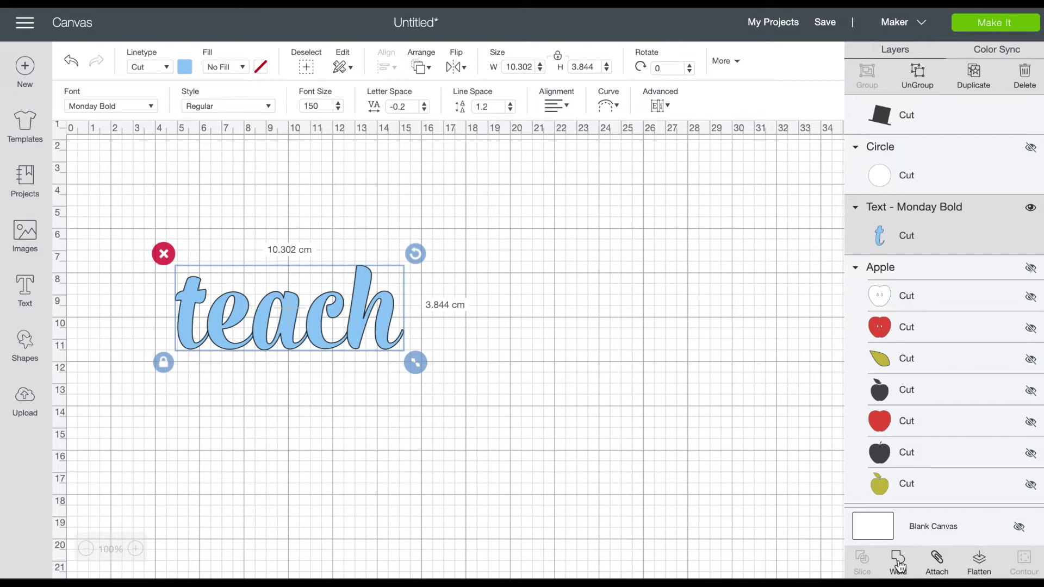
pyautogui.click(152, 490)
# - Zoom the canvas to 175% and weld the letters of 'teach' into one shape
pyautogui.click(136, 548)
pyautogui.click(135, 549)
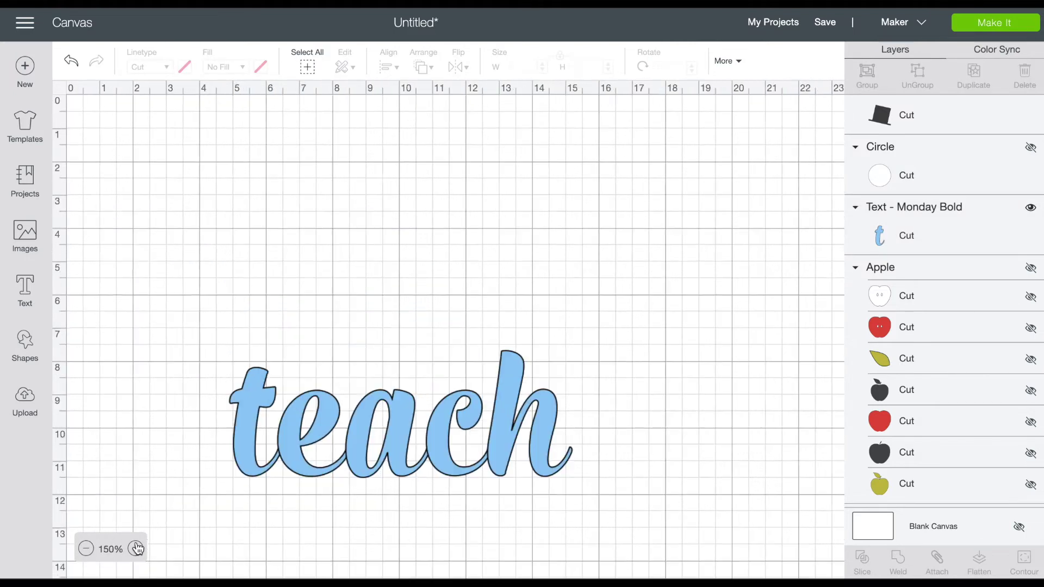
pyautogui.click(136, 549)
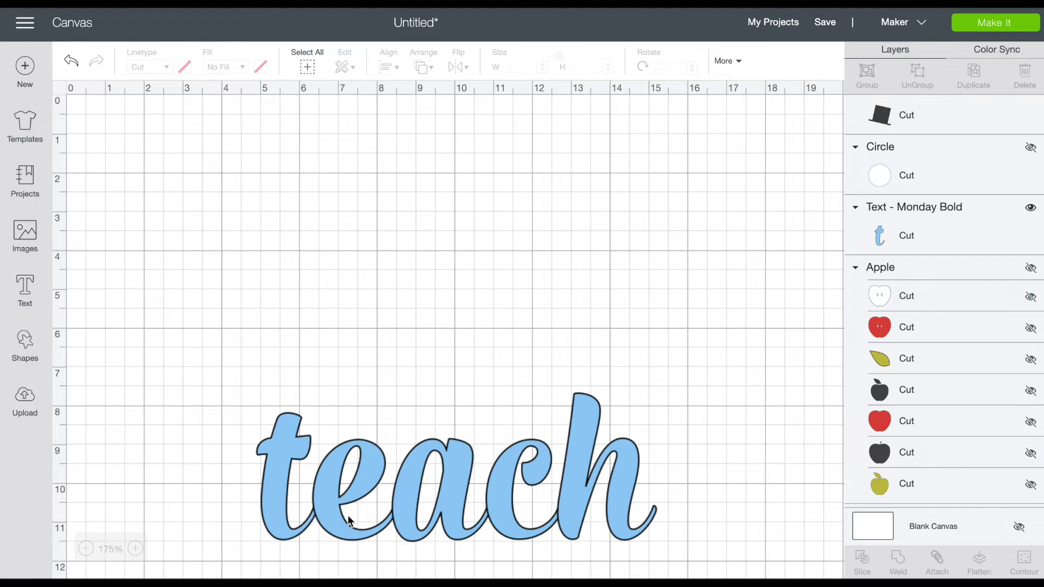
pyautogui.scroll(-3, 484, 435)
pyautogui.hscroll(1, 484, 435)
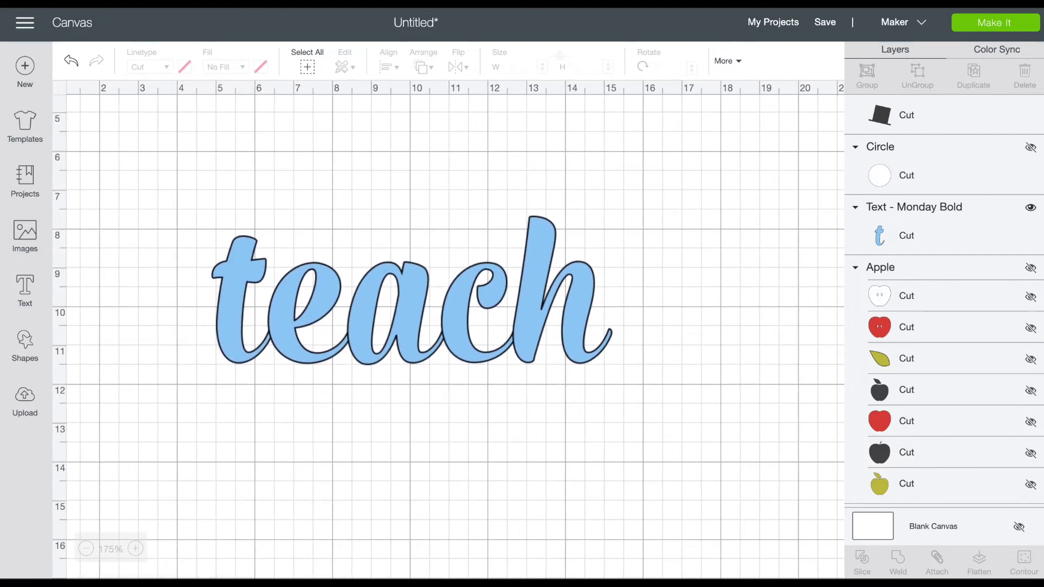
pyautogui.click(475, 358)
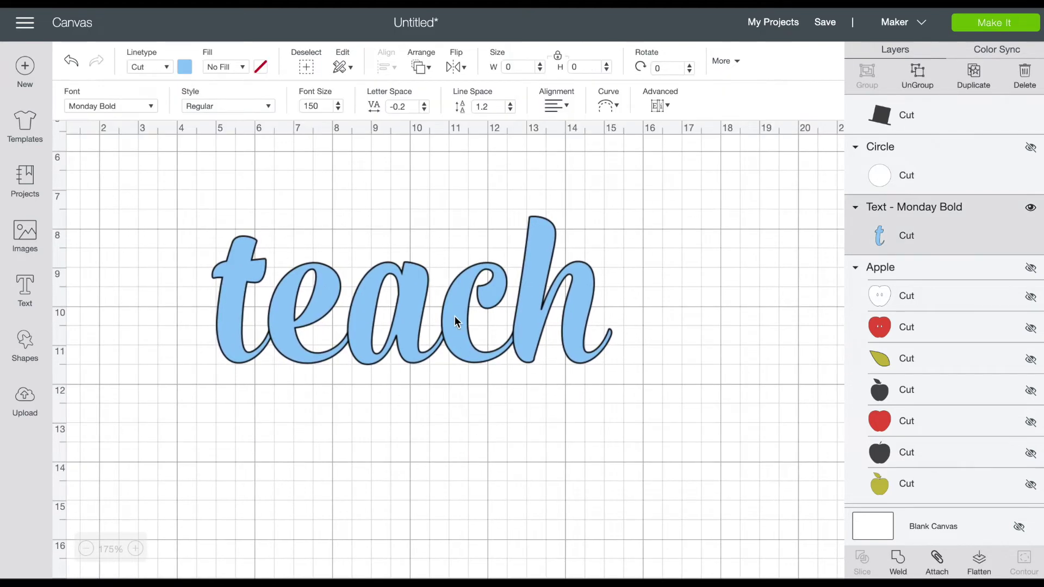
pyautogui.click(898, 565)
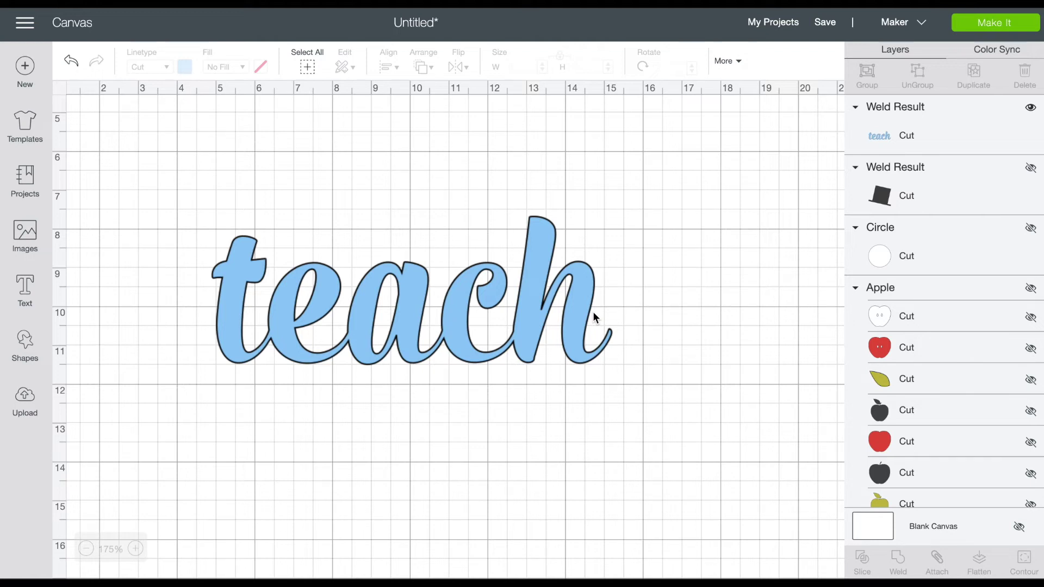
# - Undo the 'teach' weld, reselect the text, and zoom out to 150%
pyautogui.click(538, 324)
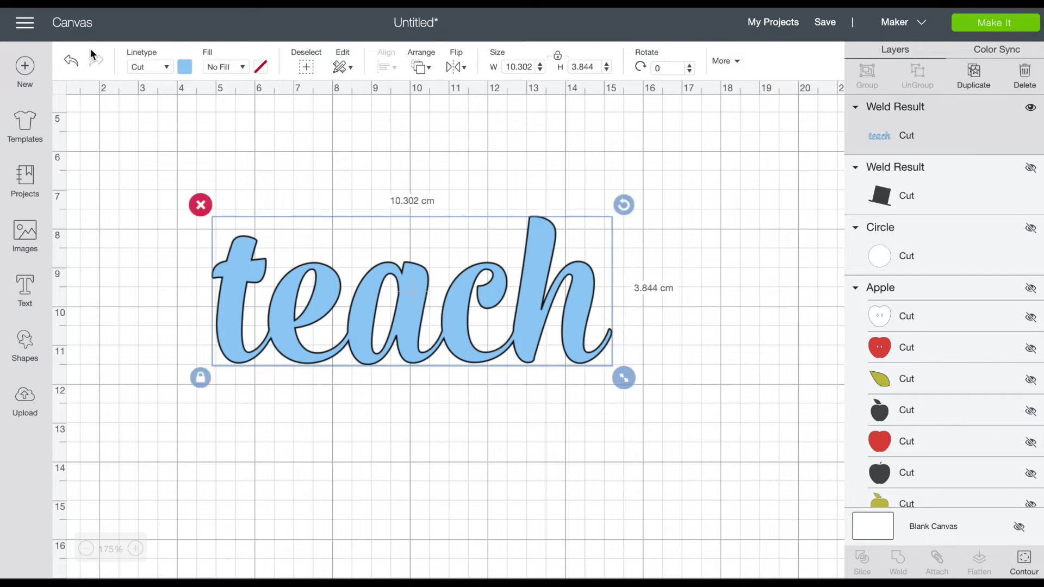
pyautogui.click(71, 61)
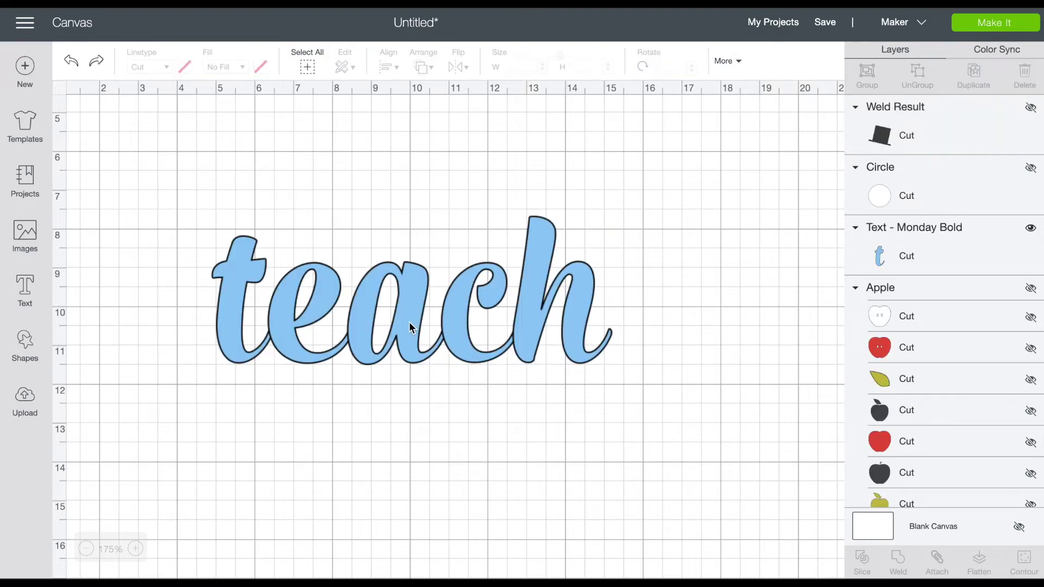
pyautogui.click(409, 322)
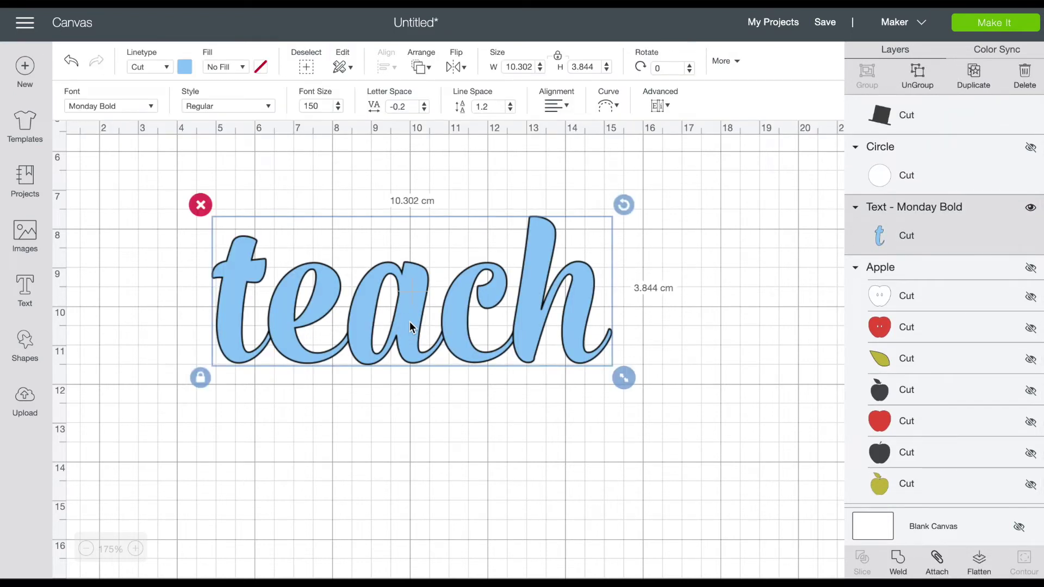
pyautogui.click(500, 432)
pyautogui.hotkey('ctrl', '-')
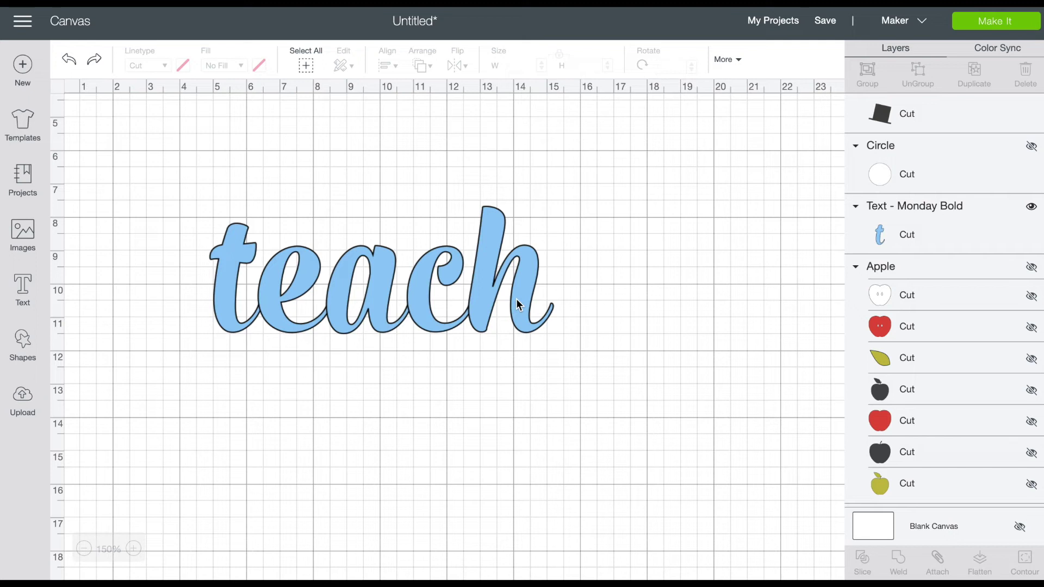
pyautogui.click(495, 298)
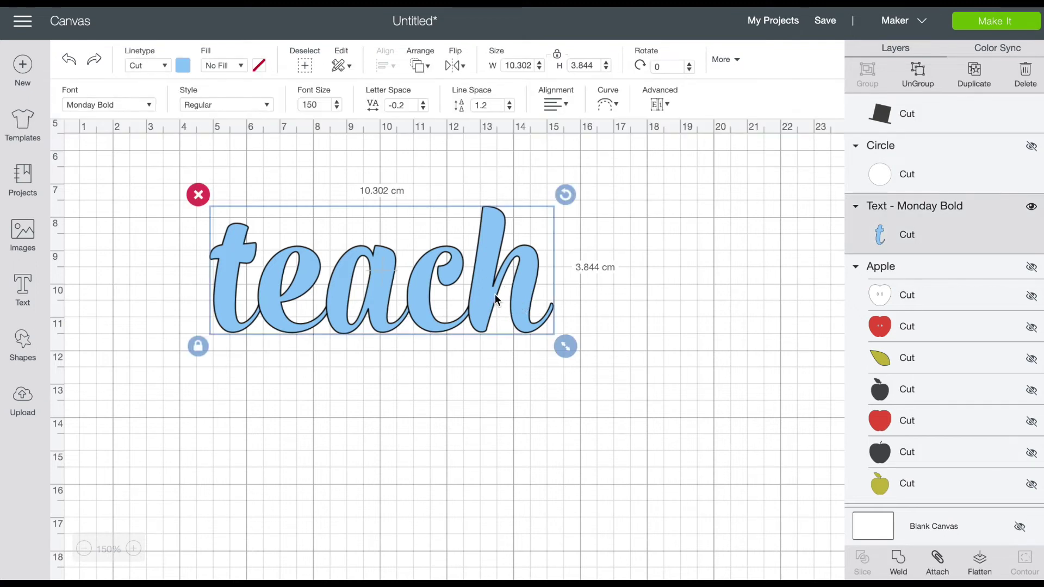
# - Edit the light blue word so only 'te' remains
pyautogui.doubleClick(495, 295)
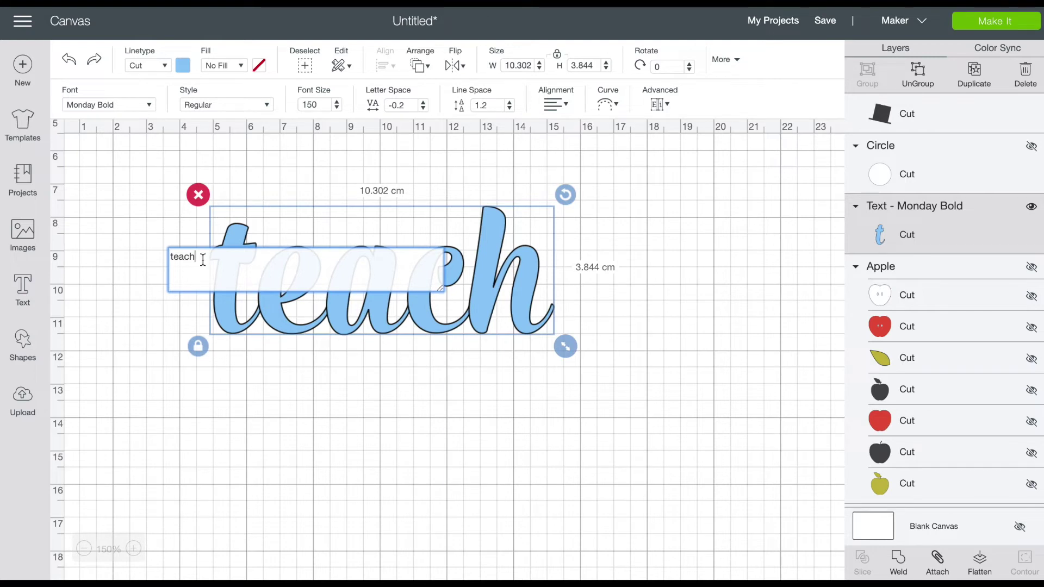
pyautogui.press('BackSpace')
pyautogui.press('BackSpace')
pyautogui.press('BackSpace')
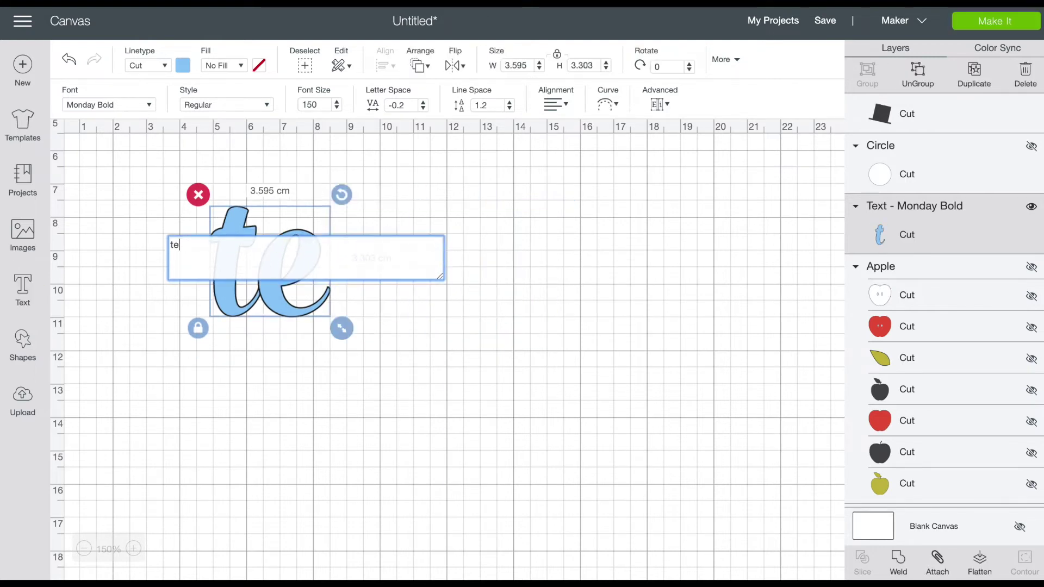
pyautogui.click(475, 355)
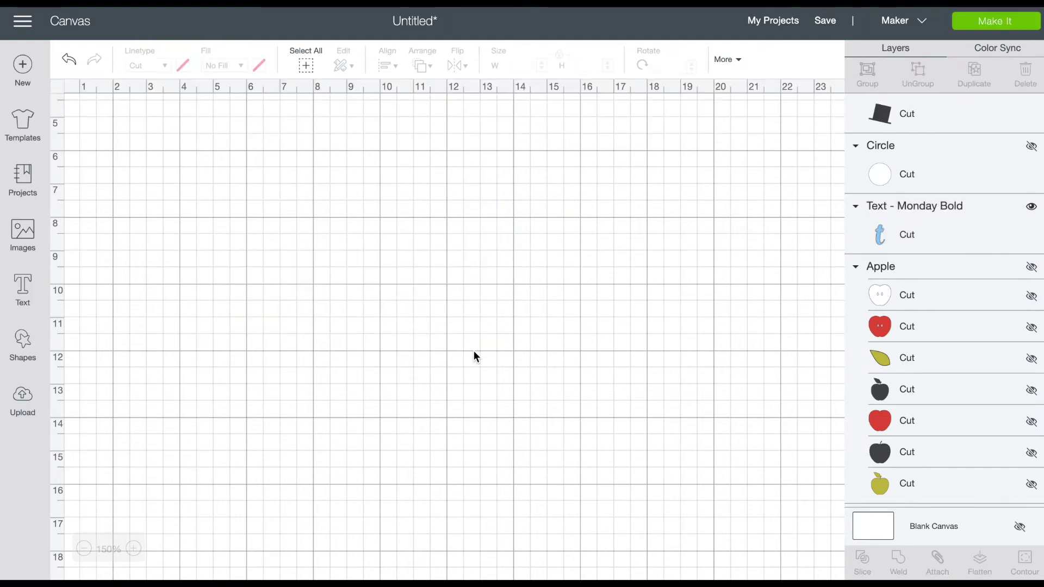
# - Add a new 'ch' text and place it to the right of 'te'
pyautogui.click(35, 299)
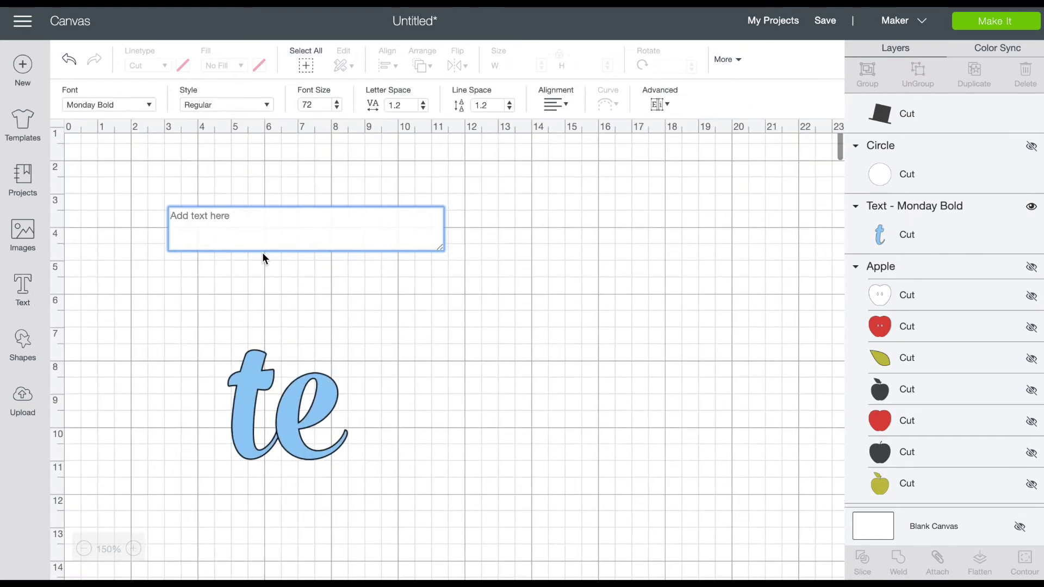
pyautogui.write('ch')
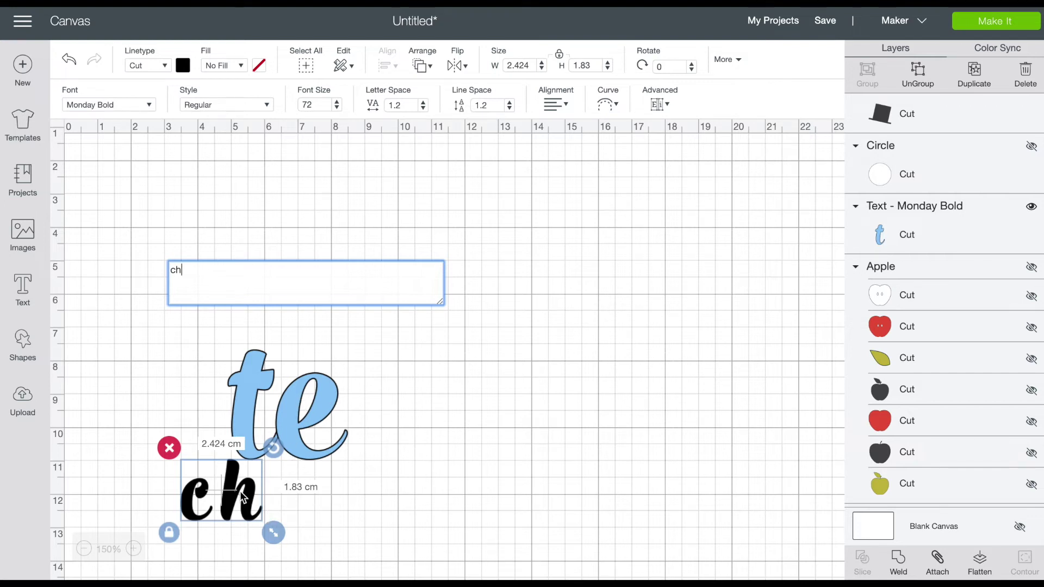
pyautogui.moveTo(245, 496); pyautogui.dragTo(516, 389)
pyautogui.click(299, 424)
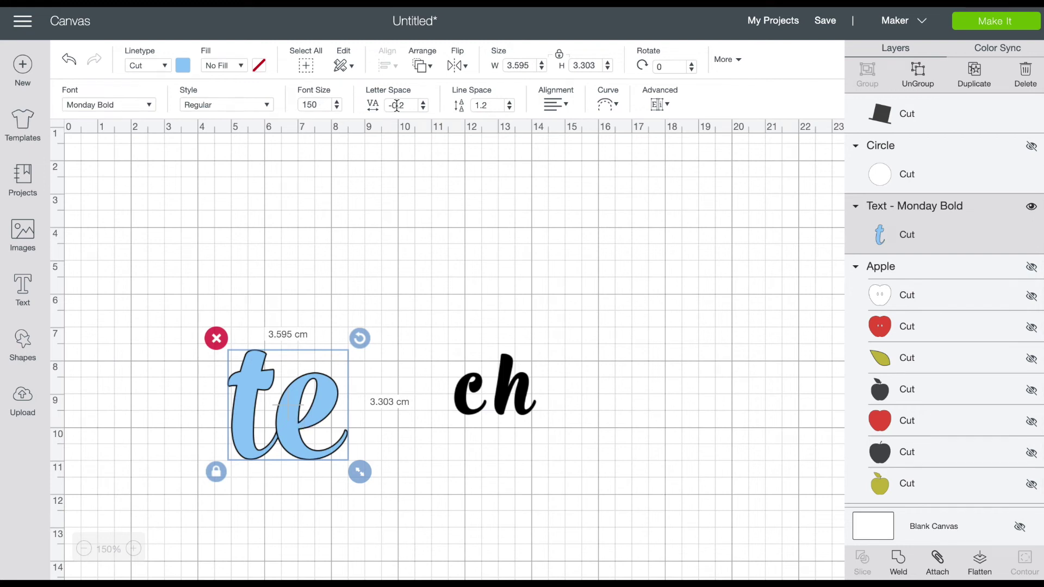
pyautogui.click(504, 402)
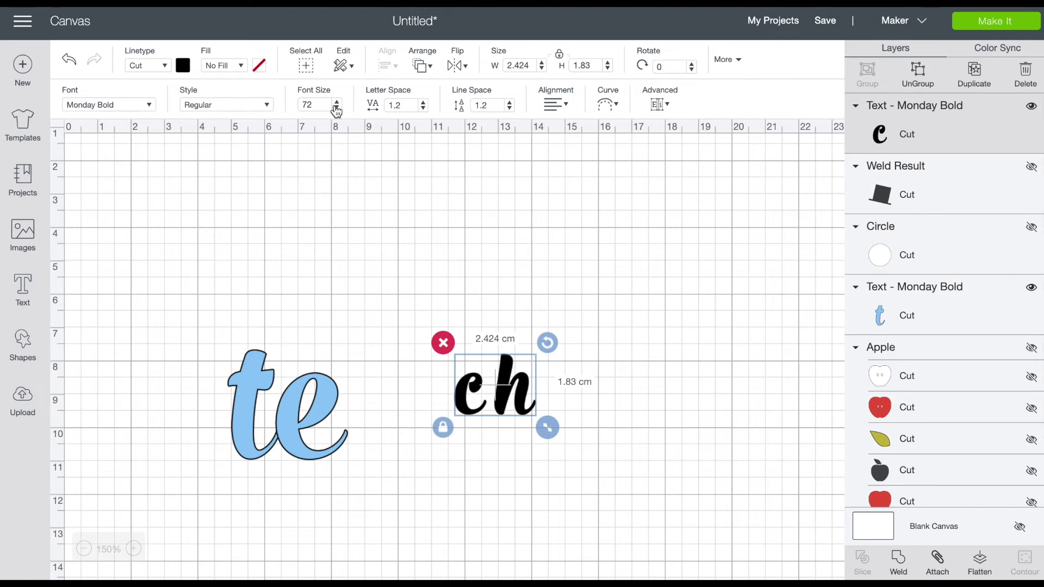
# - Set 'ch' to font size 150 and tighten its letter spacing to -0.2
pyautogui.moveTo(327, 105); pyautogui.dragTo(185, 95)
pyautogui.write('150')
pyautogui.press('Return')
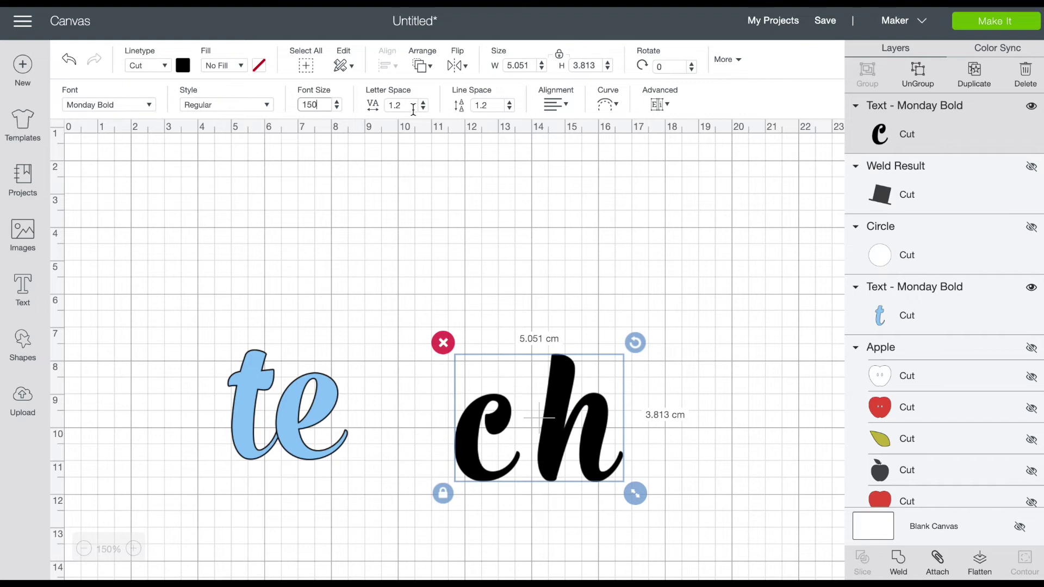
pyautogui.click(425, 110)
pyautogui.click(423, 109)
pyautogui.click(423, 108)
pyautogui.click(423, 109)
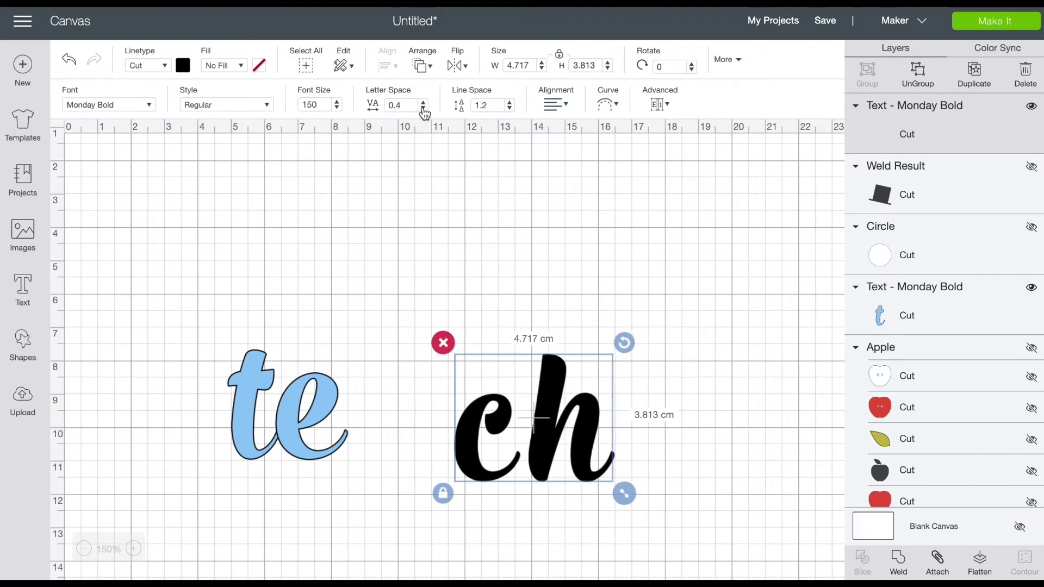
pyautogui.click(423, 109)
pyautogui.click(424, 109)
pyautogui.click(423, 109)
pyautogui.click(423, 109)
pyautogui.click(423, 108)
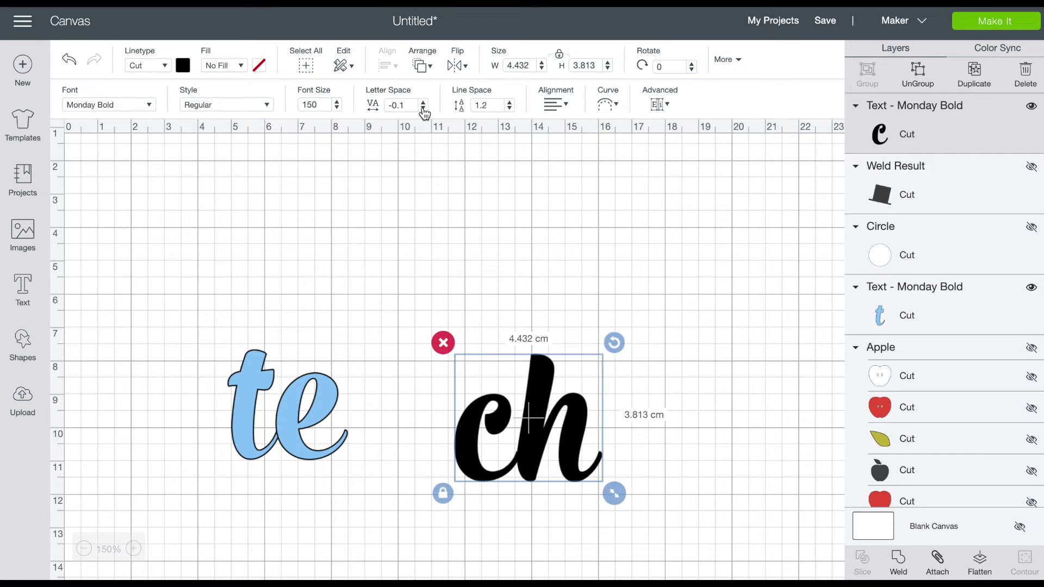
pyautogui.click(423, 108)
# - Make 'ch' light blue and move it up and left toward 'te'
pyautogui.moveTo(537, 430); pyautogui.dragTo(526, 416)
pyautogui.click(183, 65)
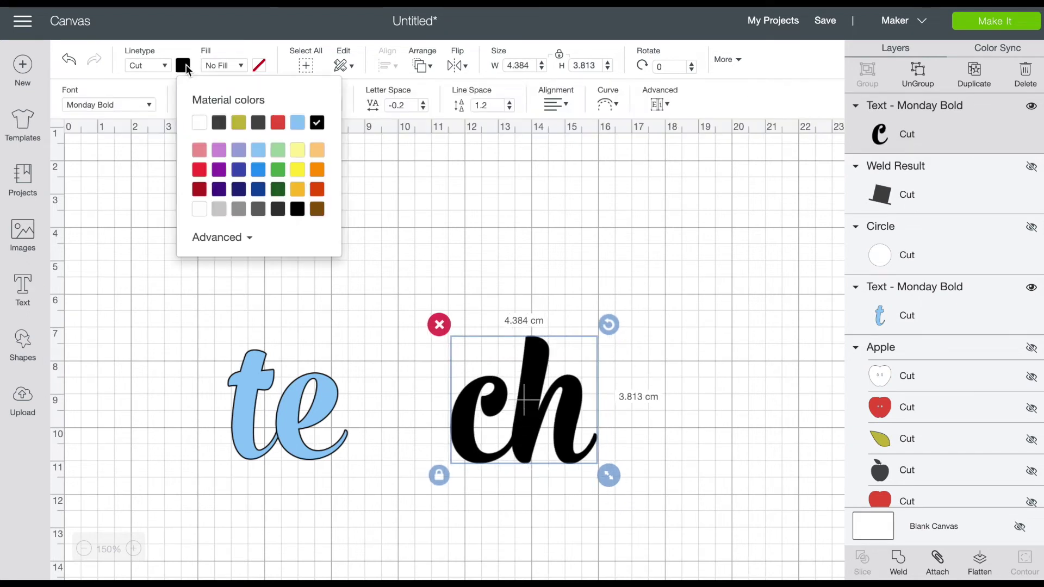
pyautogui.click(297, 122)
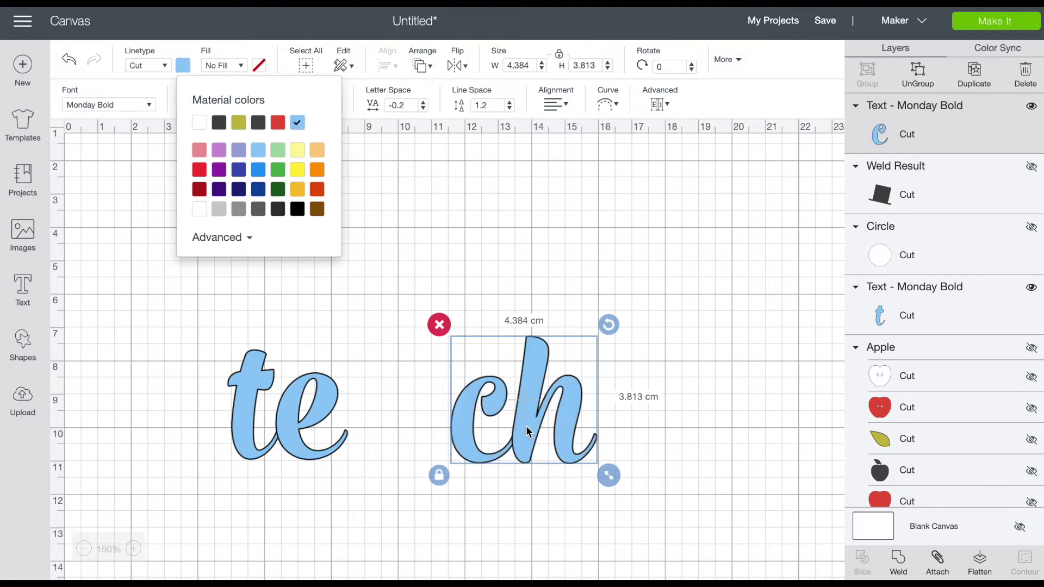
pyautogui.moveTo(528, 432)
pyautogui.mouseDown()
pyautogui.moveTo(531, 424)
pyautogui.moveTo(509, 423)
pyautogui.mouseUp()
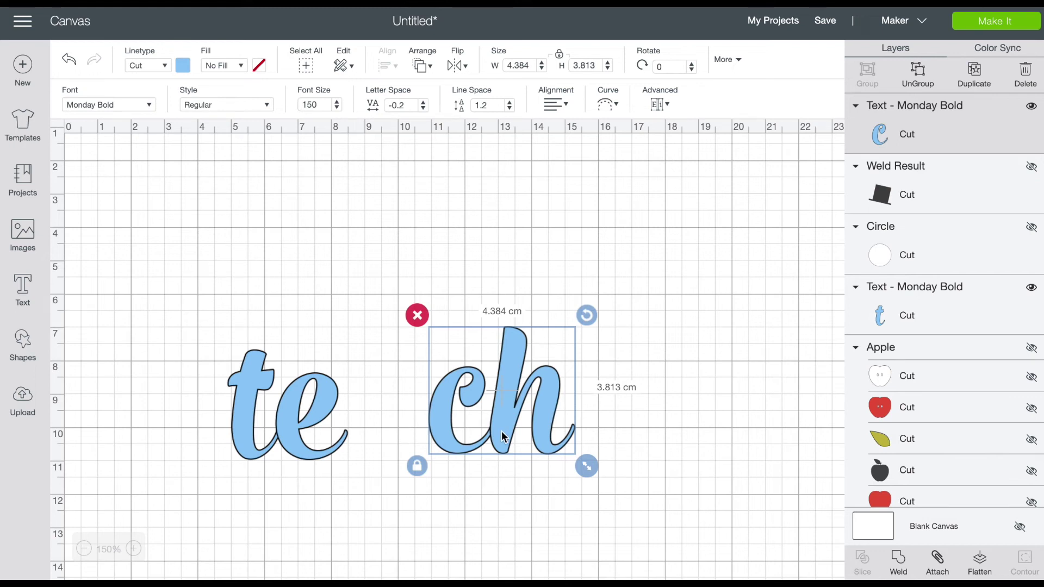
# - Unhide the Apple image, zoom out to 100%, and move 'te' and 'ch' higher
pyautogui.click(667, 405)
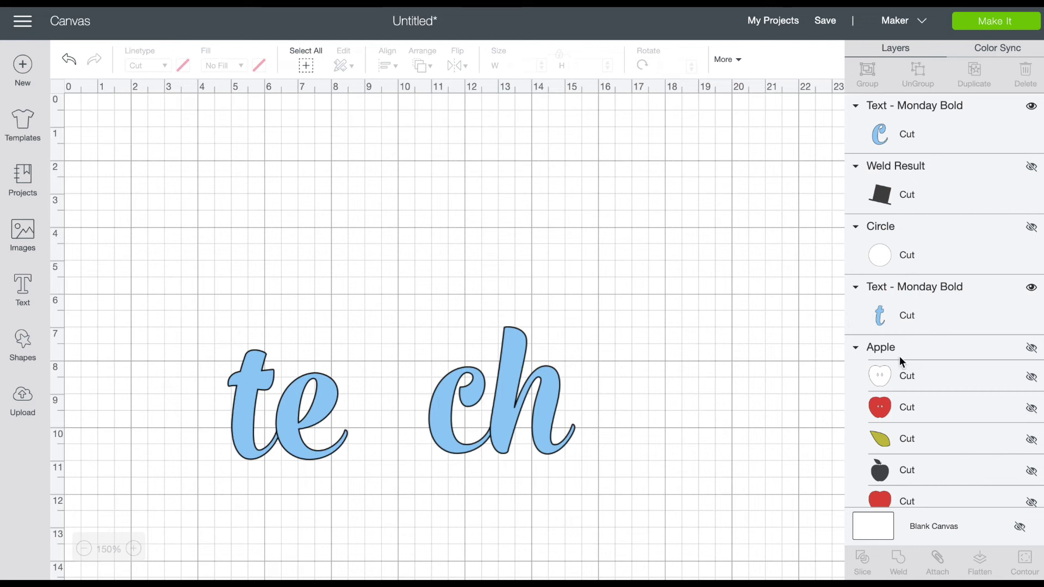
pyautogui.click(1031, 348)
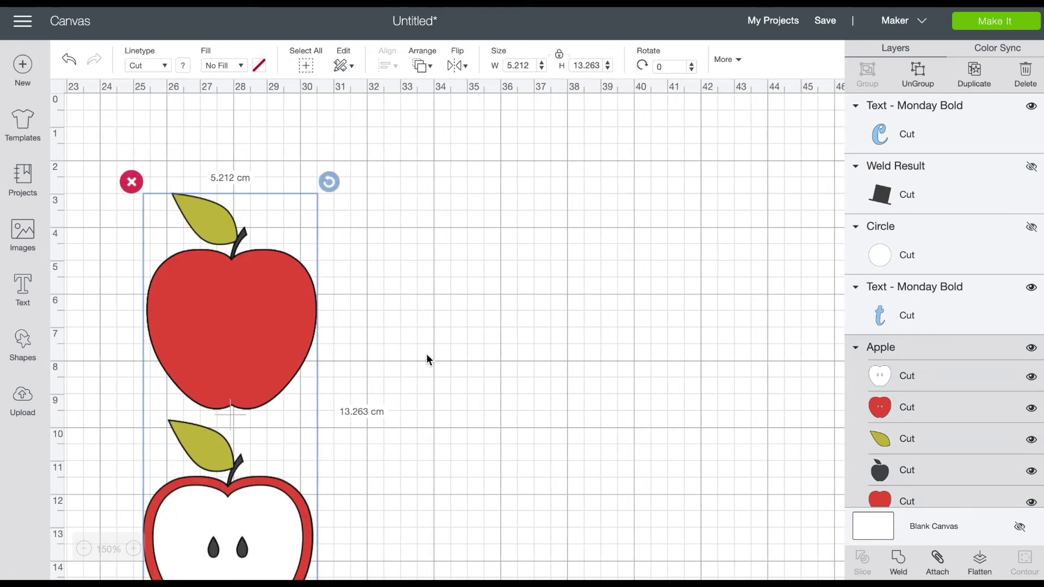
pyautogui.click(85, 548)
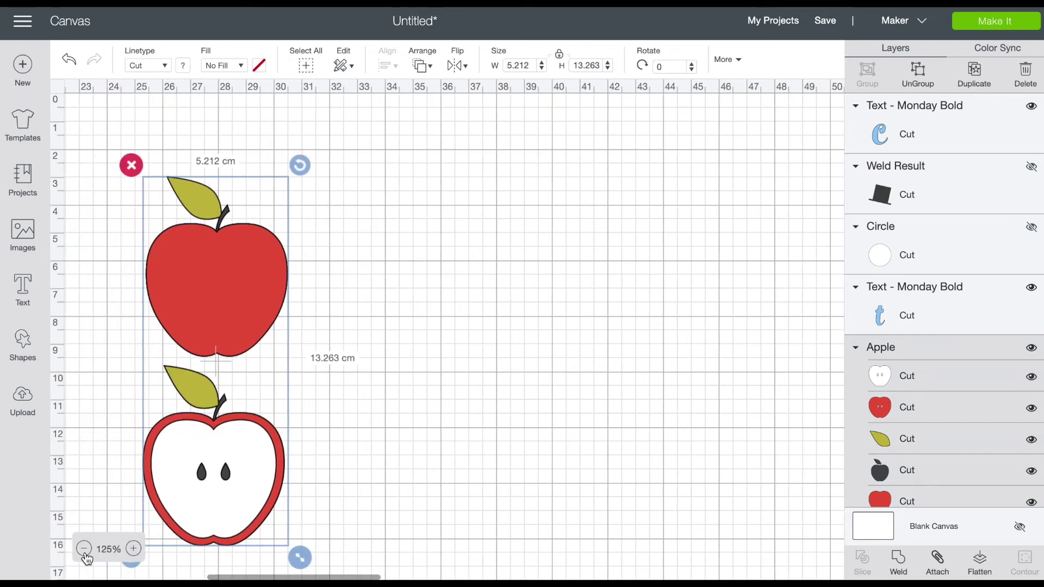
pyautogui.click(84, 550)
pyautogui.hscroll(-5, 384, 449)
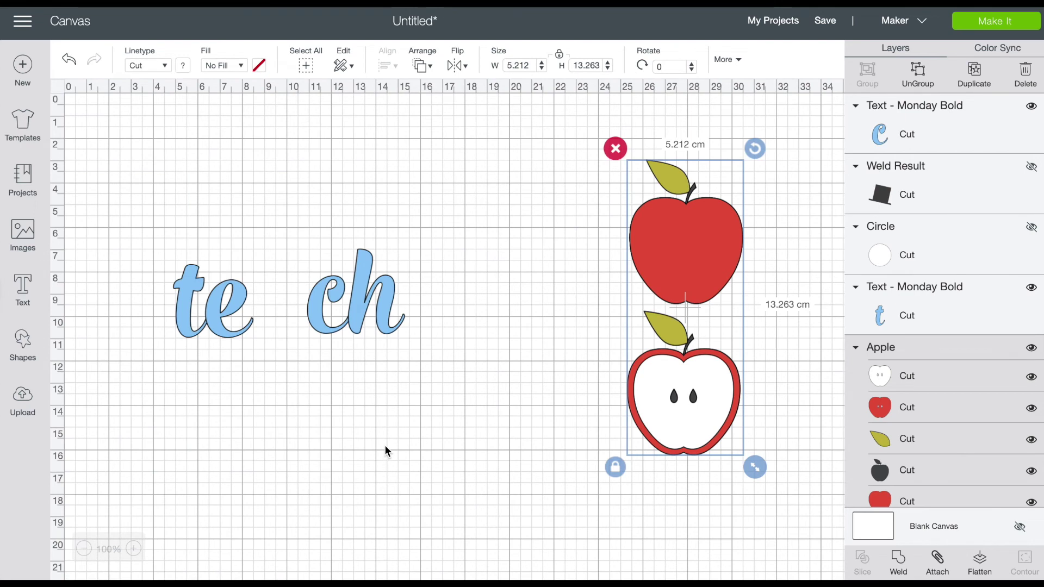
pyautogui.moveTo(219, 322); pyautogui.dragTo(241, 253)
pyautogui.click(373, 258)
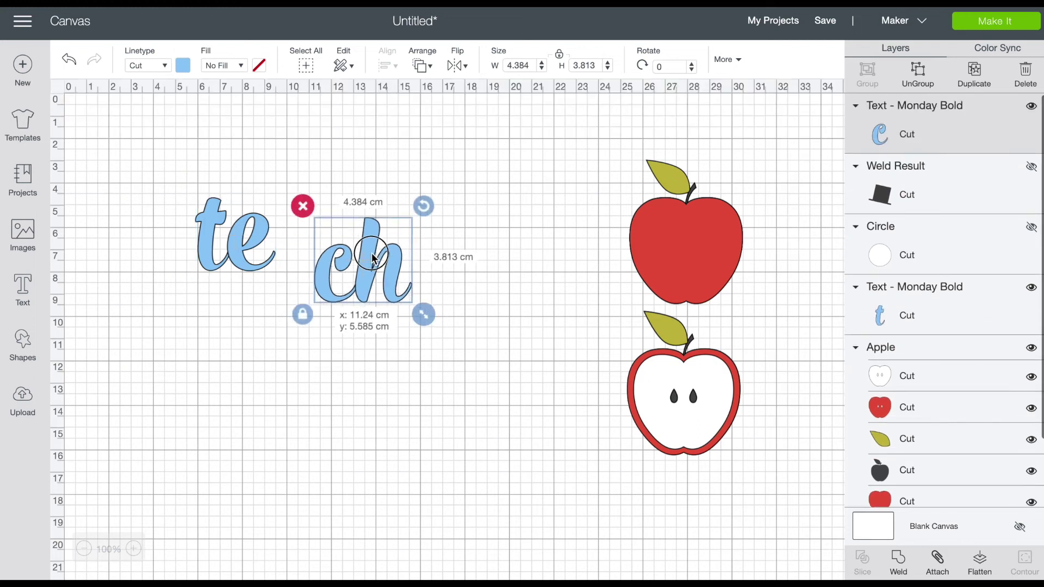
pyautogui.moveTo(373, 258); pyautogui.dragTo(394, 231)
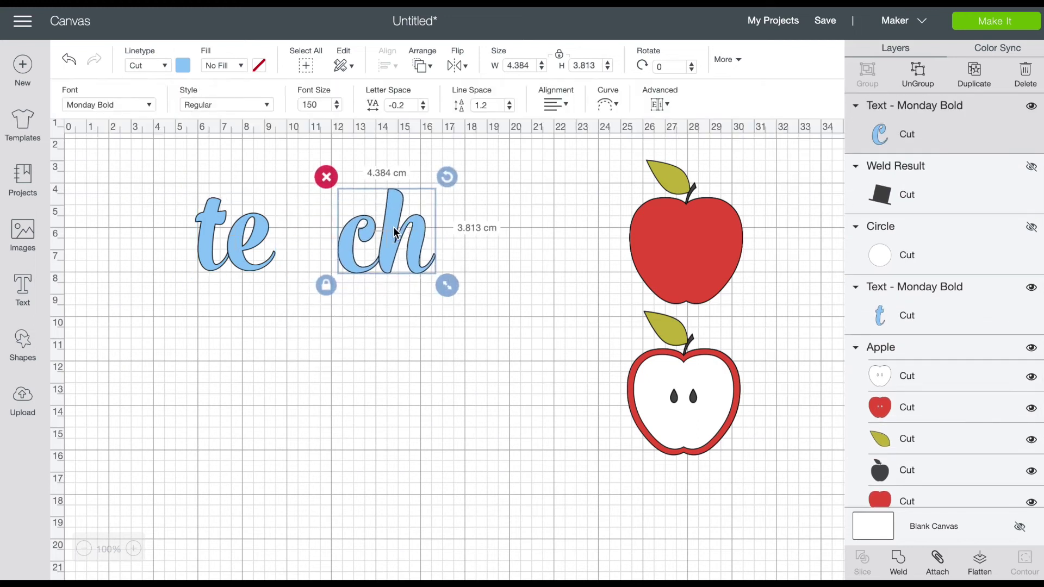
# - Hide the Apple image's layers, leaving only the green apple layer visible
pyautogui.click(718, 291)
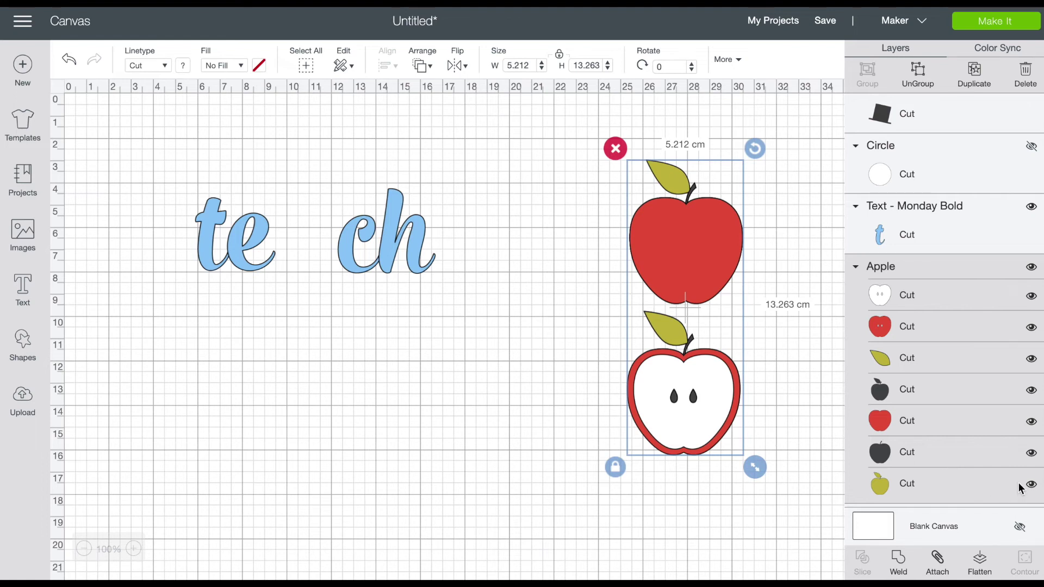
pyautogui.click(1031, 453)
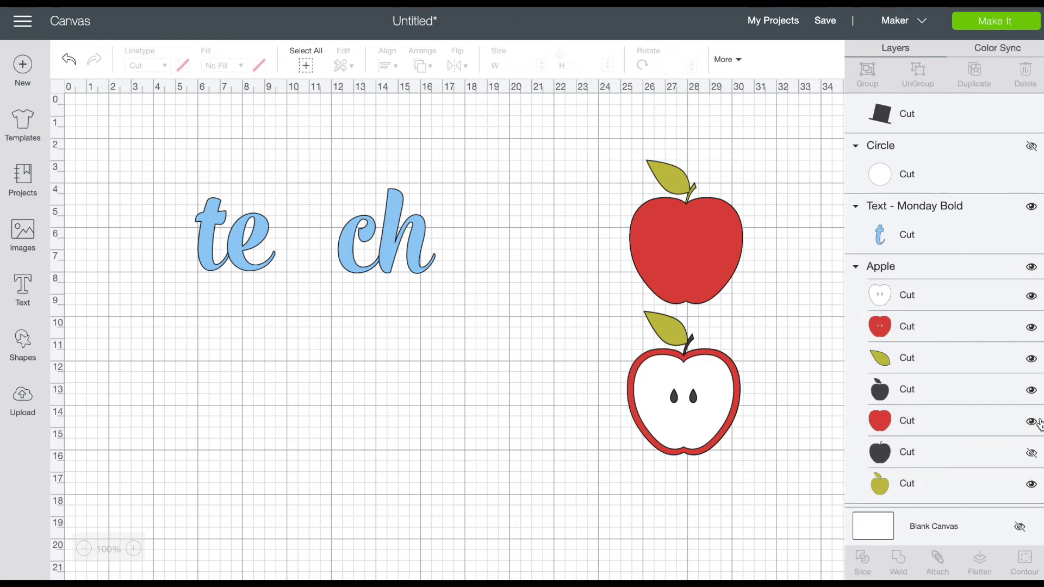
pyautogui.click(1031, 422)
pyautogui.click(1031, 390)
pyautogui.click(1032, 358)
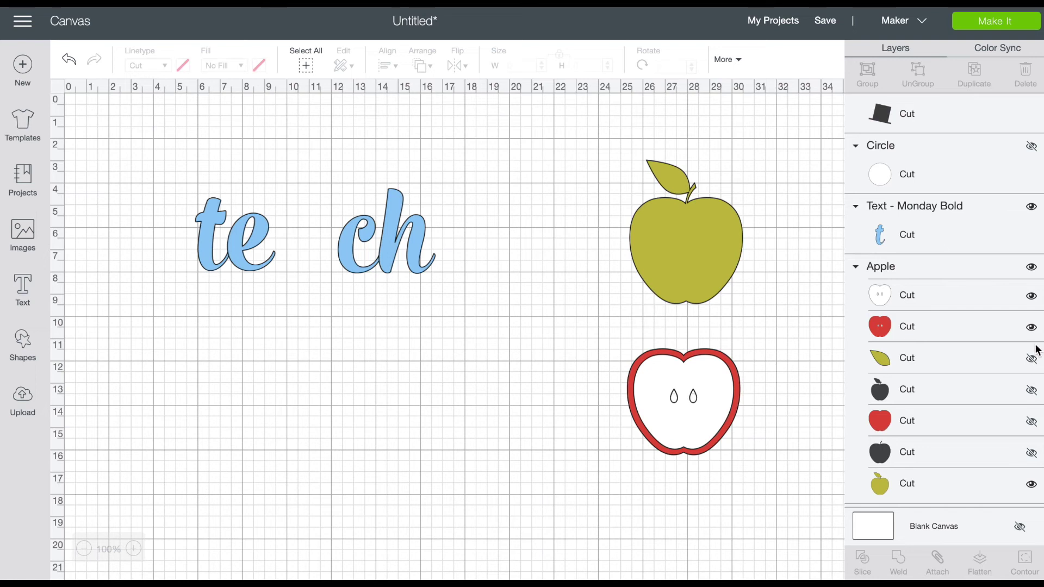
pyautogui.click(1031, 327)
pyautogui.click(1032, 296)
pyautogui.click(1032, 267)
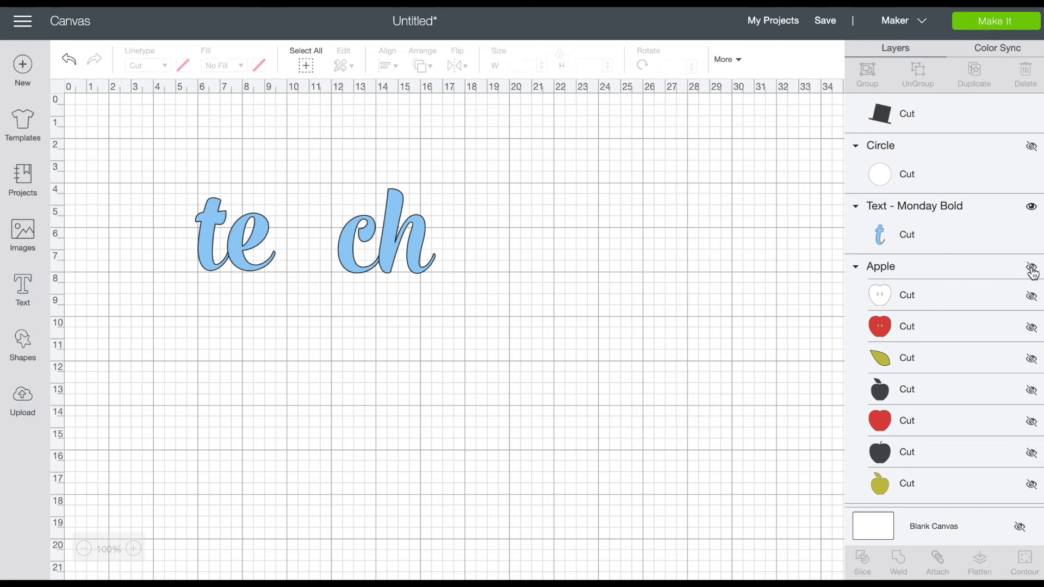
pyautogui.click(1031, 266)
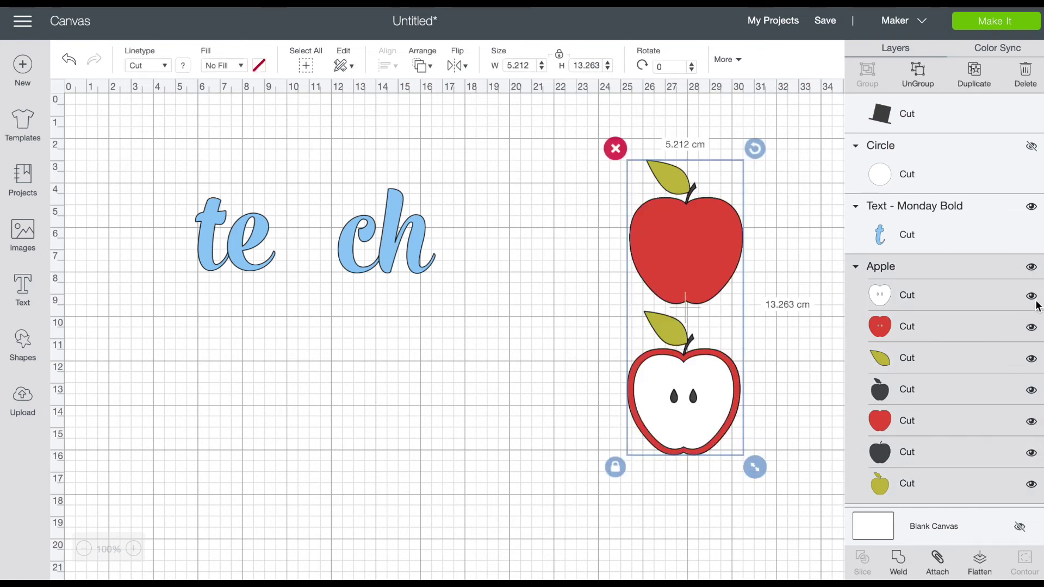
pyautogui.click(1031, 267)
pyautogui.click(1032, 484)
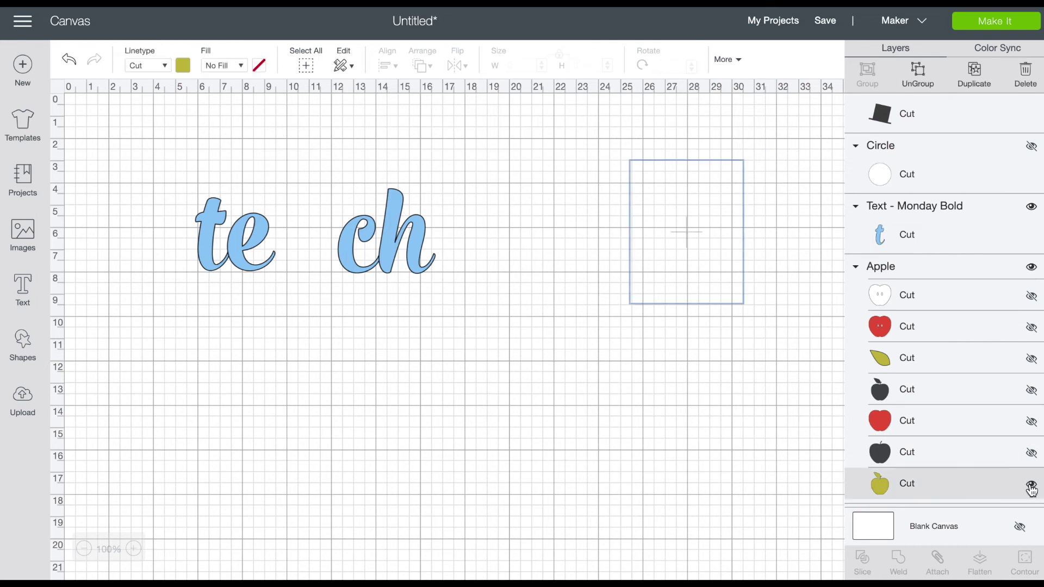
# - Place the green apple in the gap between "te" and "ch", shrunk to about 3 cm wide
pyautogui.moveTo(683, 256); pyautogui.dragTo(325, 256)
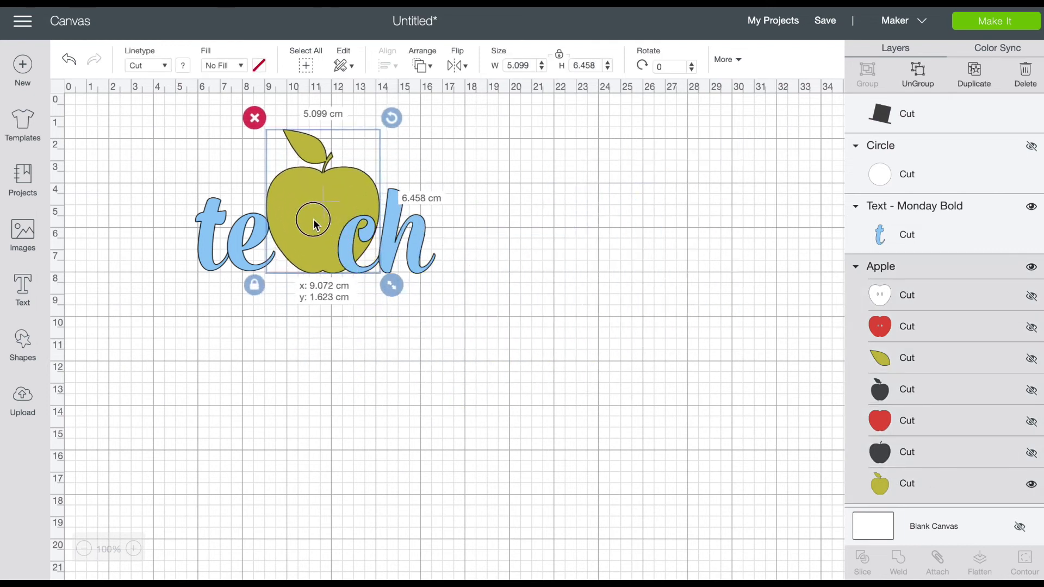
pyautogui.moveTo(314, 223); pyautogui.dragTo(299, 224)
pyautogui.click(451, 315)
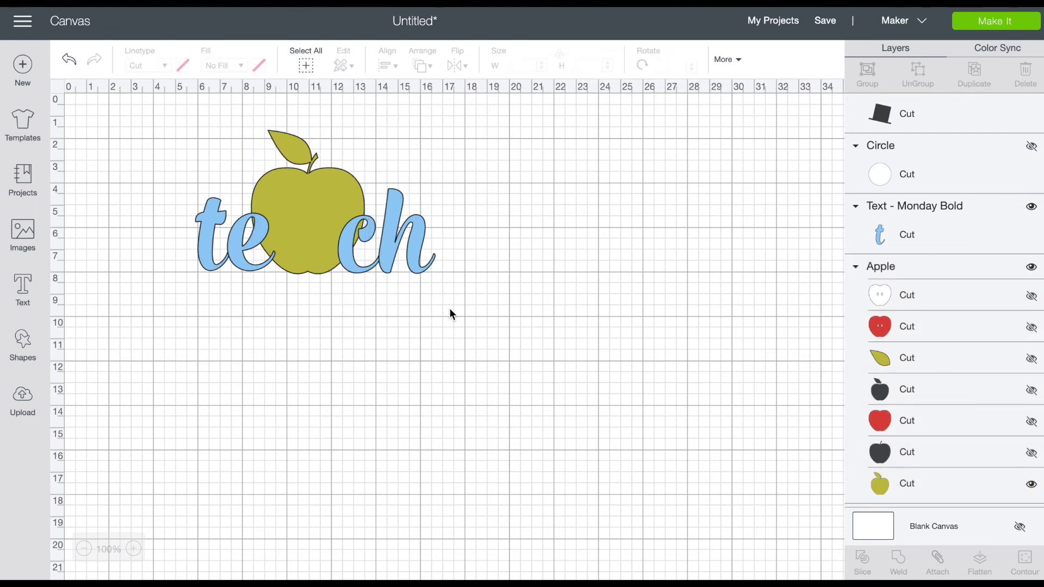
pyautogui.click(303, 205)
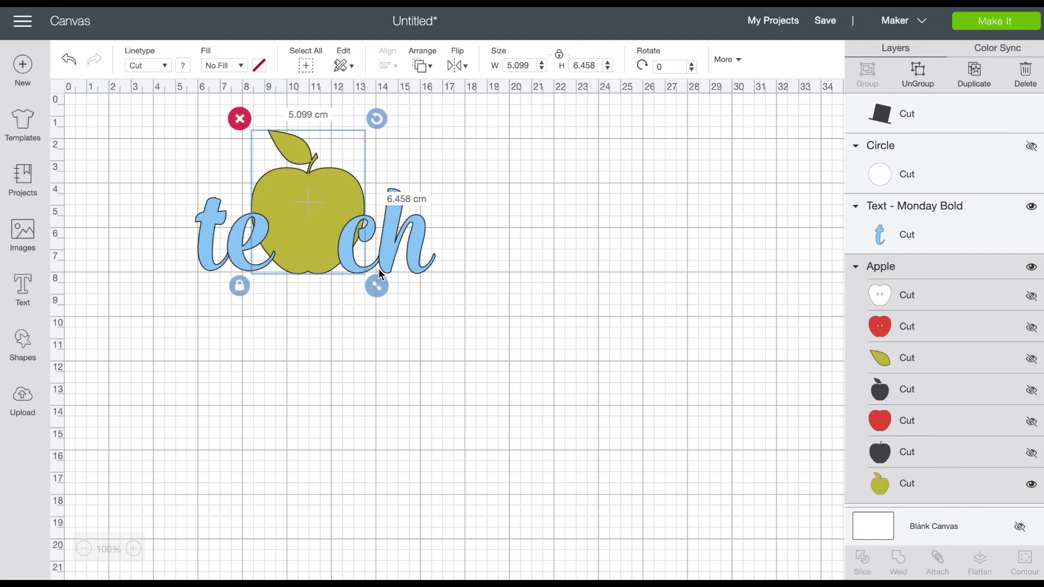
pyautogui.moveTo(379, 293); pyautogui.dragTo(342, 239)
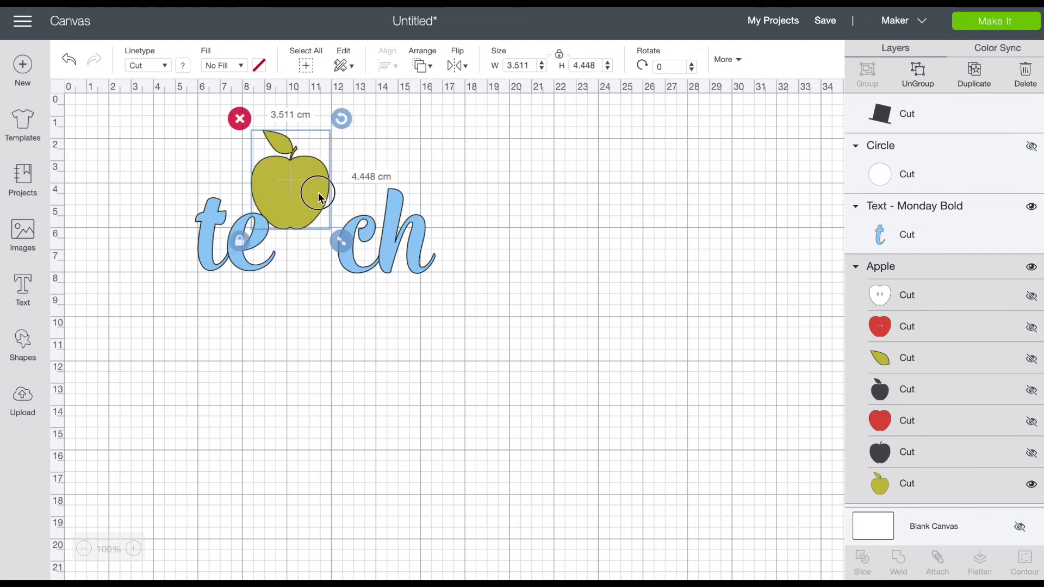
pyautogui.moveTo(321, 199); pyautogui.dragTo(334, 240)
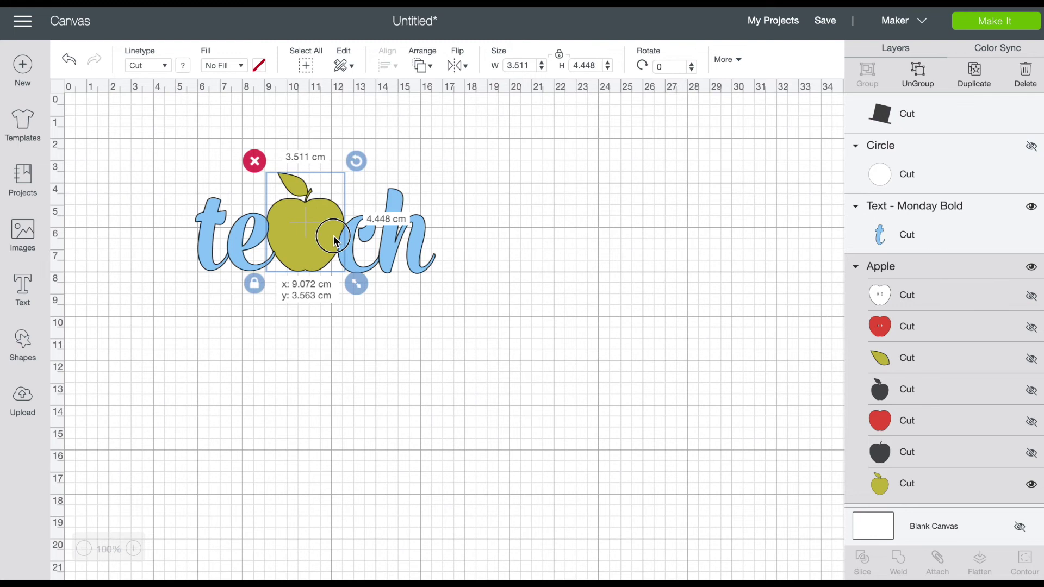
pyautogui.moveTo(334, 241); pyautogui.dragTo(335, 241)
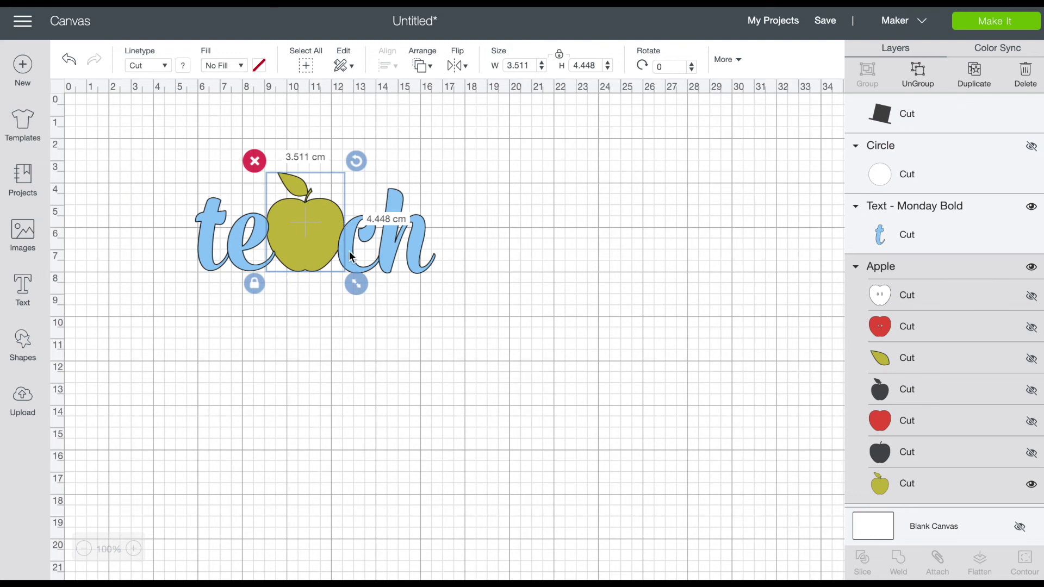
pyautogui.moveTo(352, 282); pyautogui.dragTo(338, 255)
# - Nudge "ch" slightly right so it sits snugly beside the apple
pyautogui.click(351, 257)
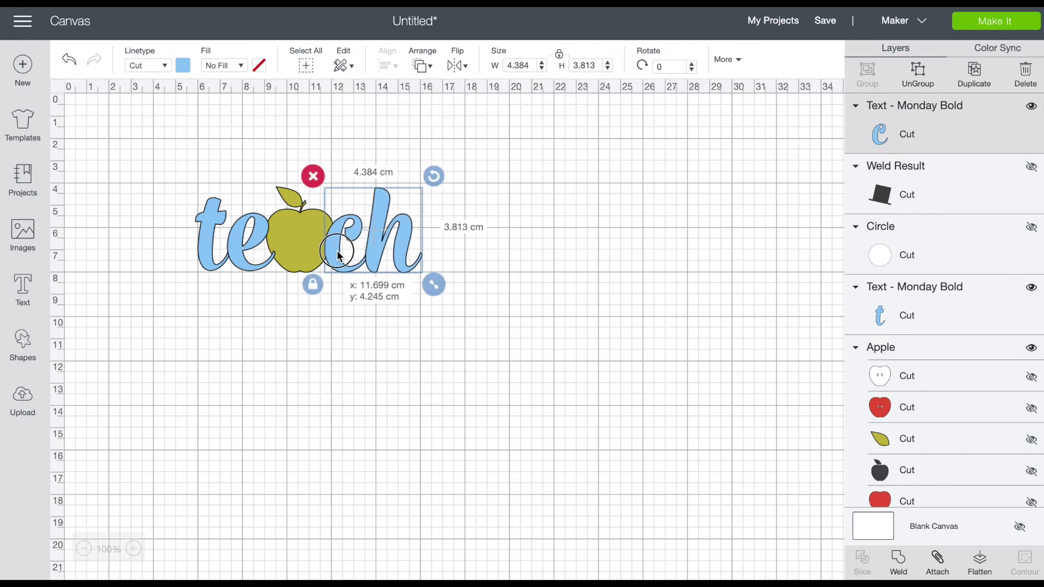
pyautogui.moveTo(337, 256); pyautogui.dragTo(343, 257)
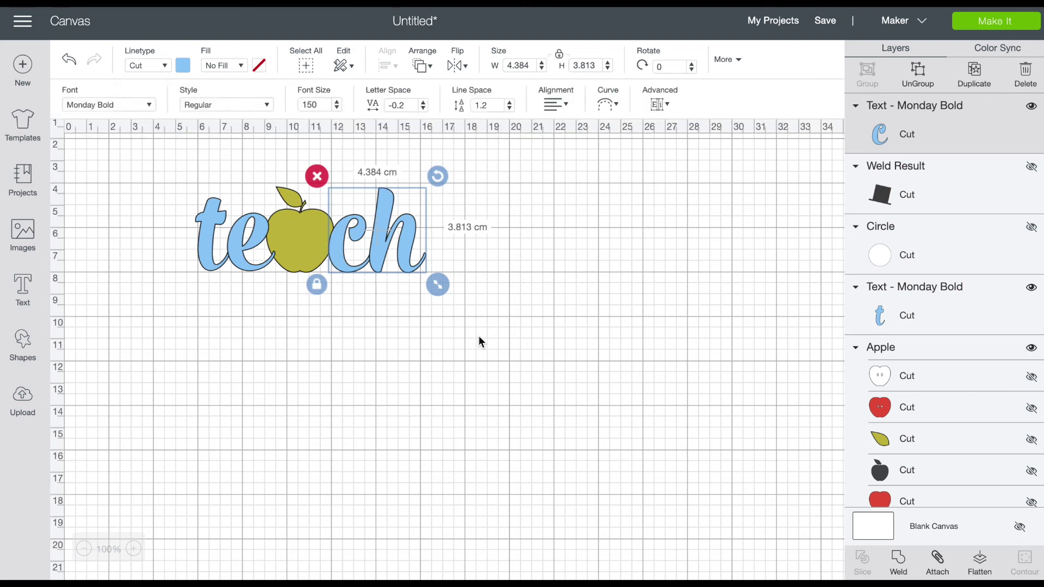
pyautogui.click(498, 349)
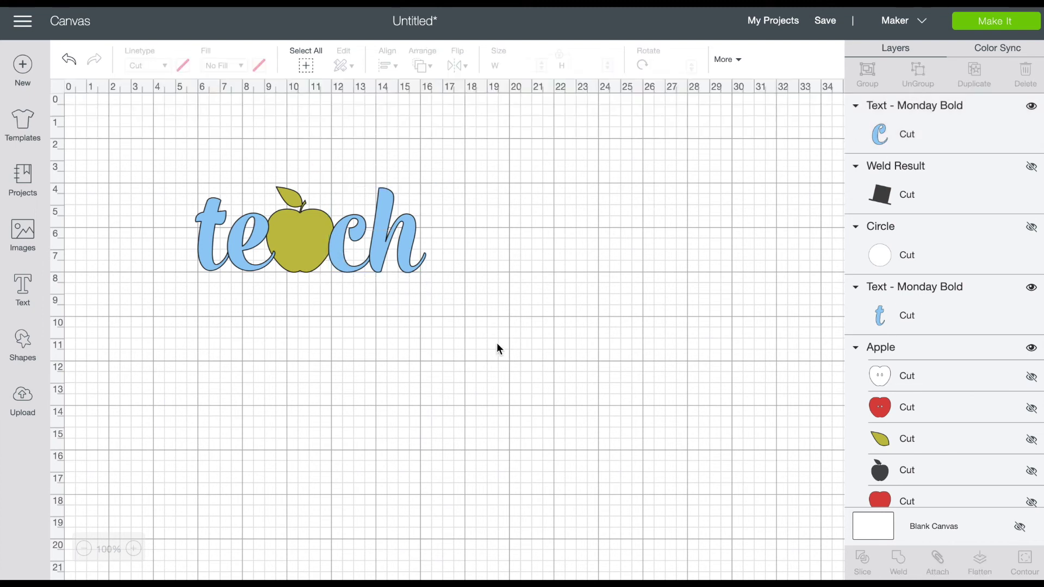
# - Weld "te", the apple and "ch" into one 10.369 × 3.86 cm Weld Result shape
pyautogui.moveTo(441, 305); pyautogui.dragTo(147, 164)
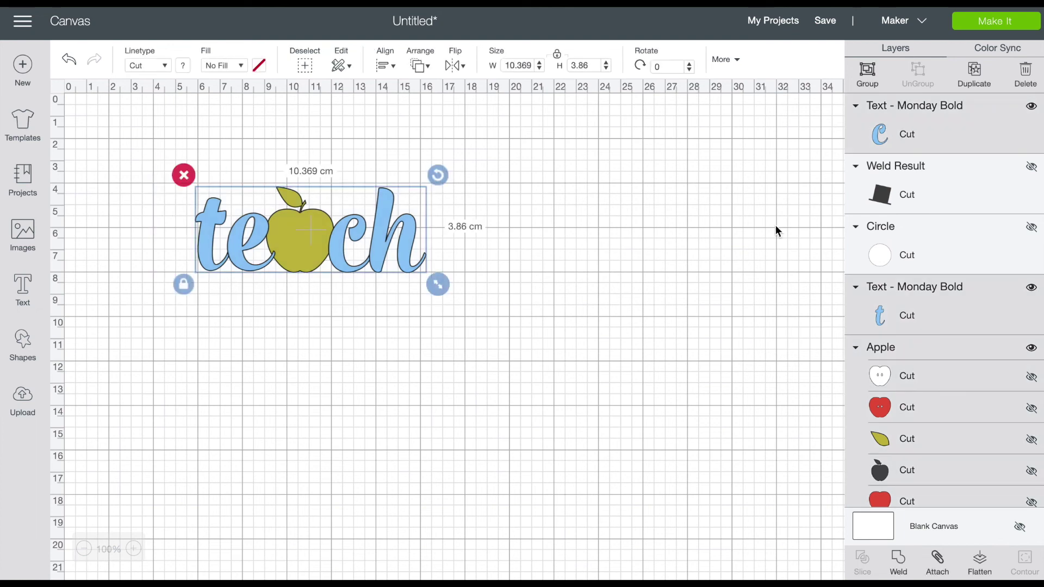
pyautogui.click(899, 562)
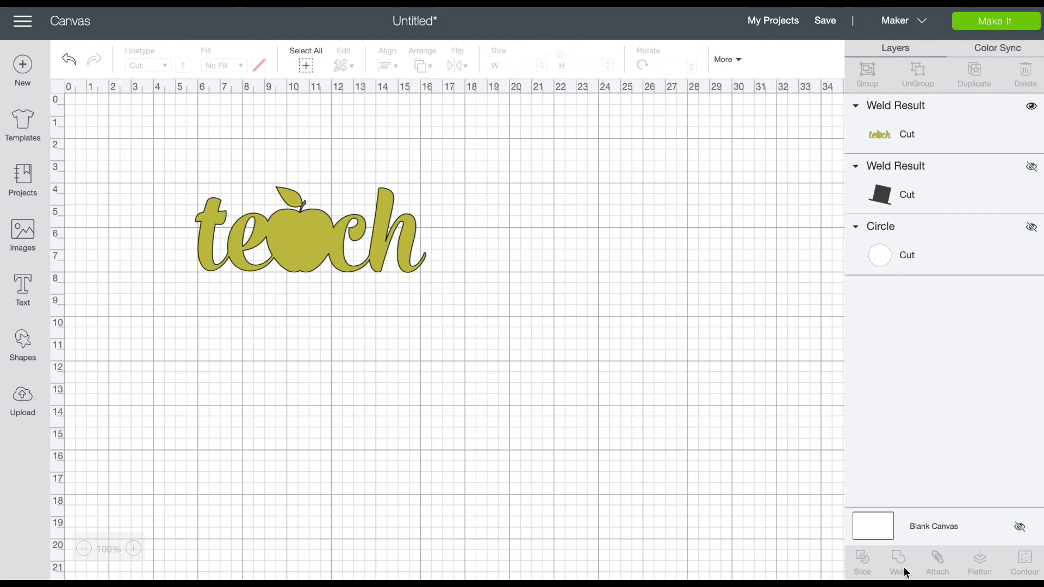
pyautogui.click(313, 249)
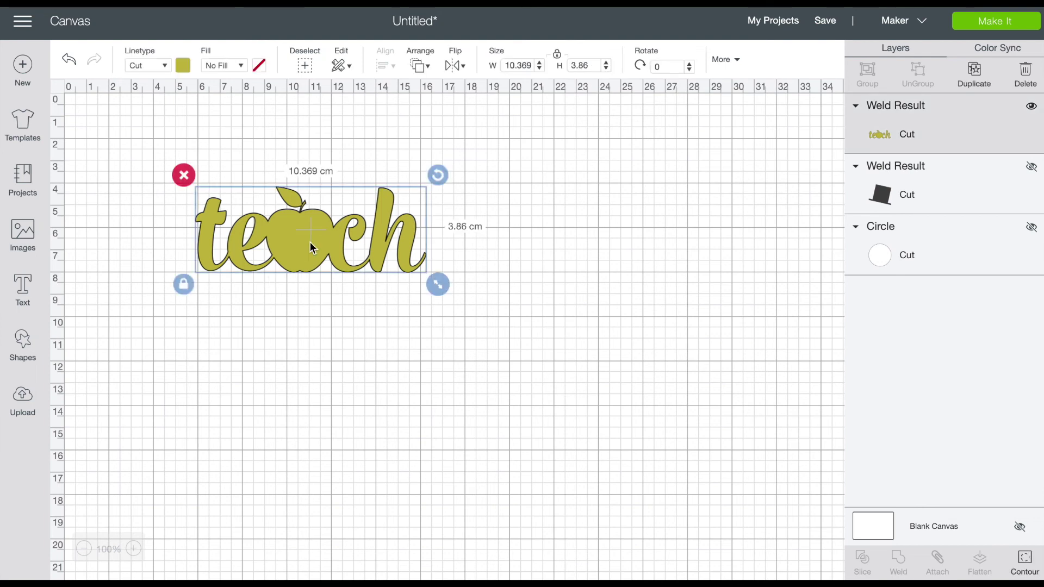